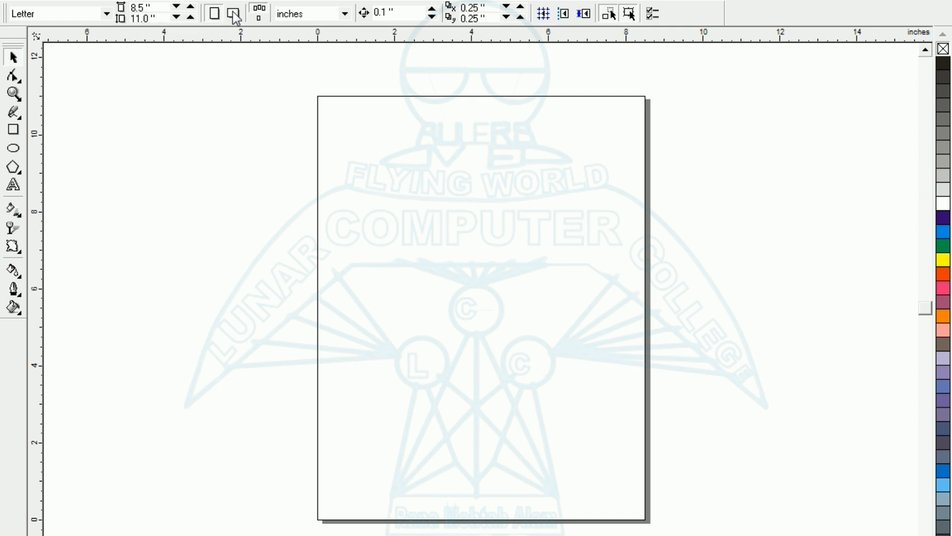
# Step: Switch the page to landscape, draw a square about 0.97 inches wide near the page's left edge, and shift it right
pyautogui.click(234, 15)
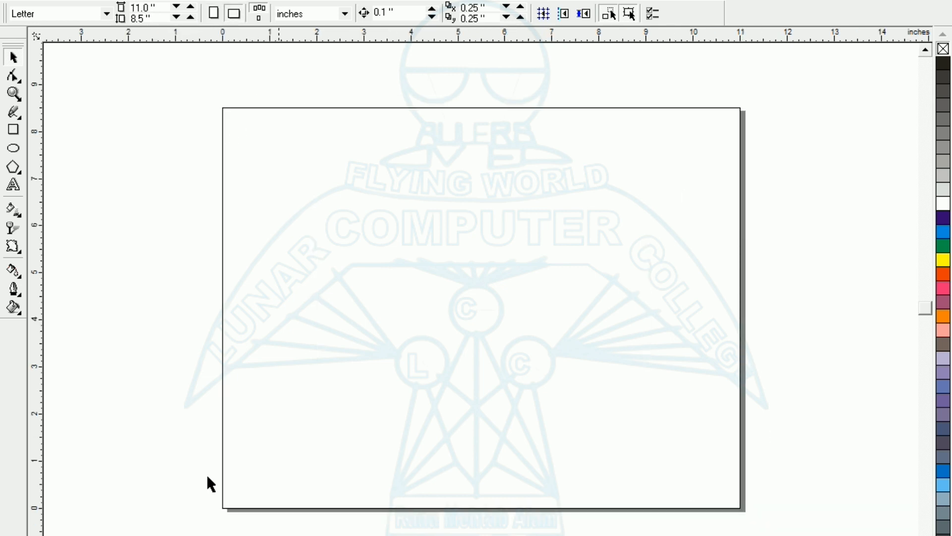
pyautogui.click(14, 131)
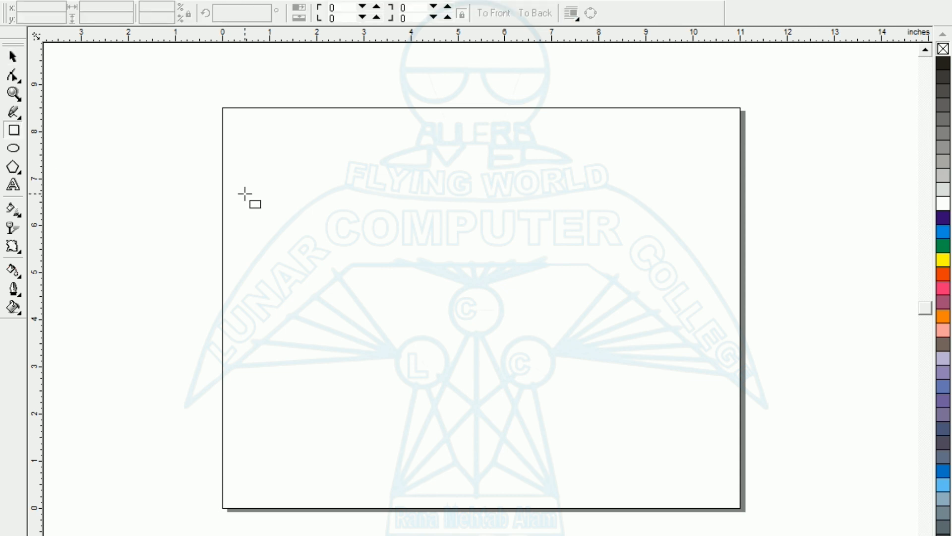
pyautogui.moveTo(245, 183); pyautogui.dragTo(290, 228)
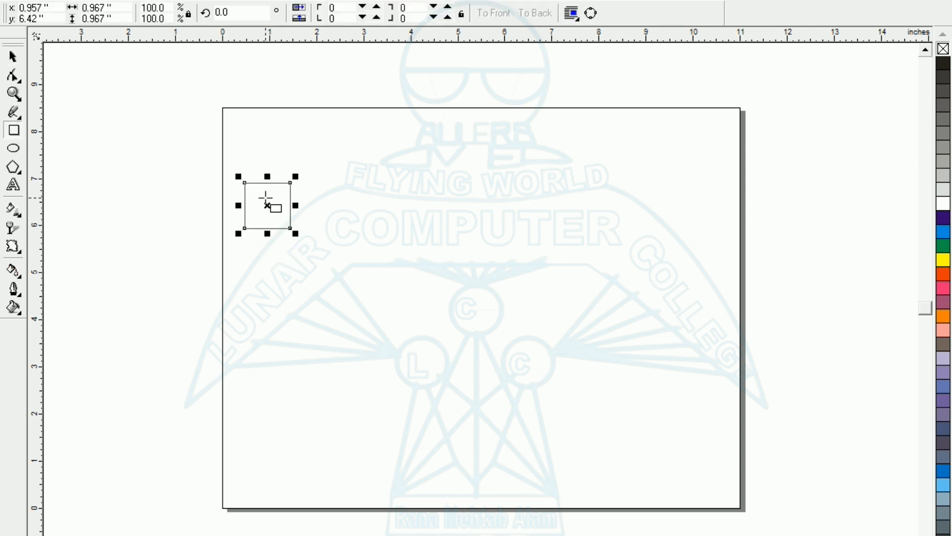
pyautogui.moveTo(268, 207); pyautogui.dragTo(318, 208)
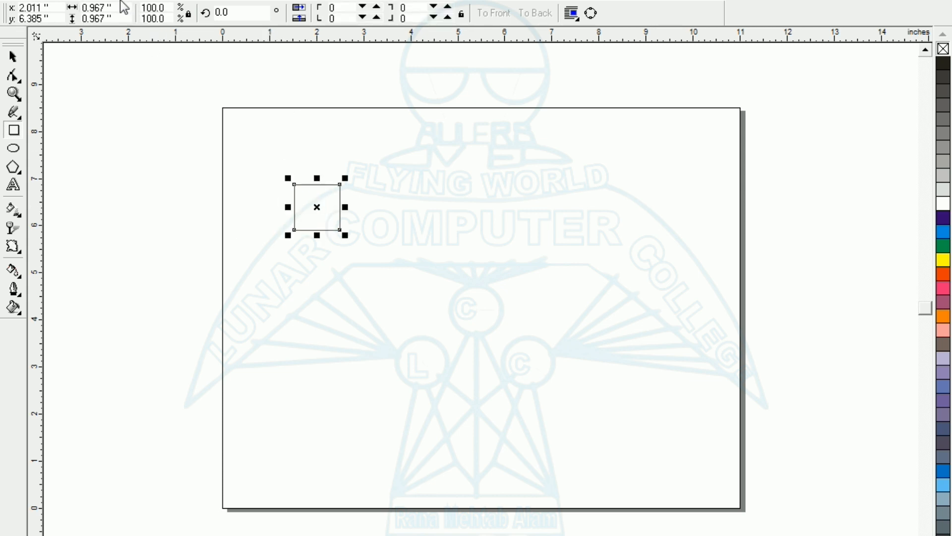
# Step: Set the square's width and height to 1 inch each
pyautogui.moveTo(122, 6); pyautogui.dragTo(2, 8)
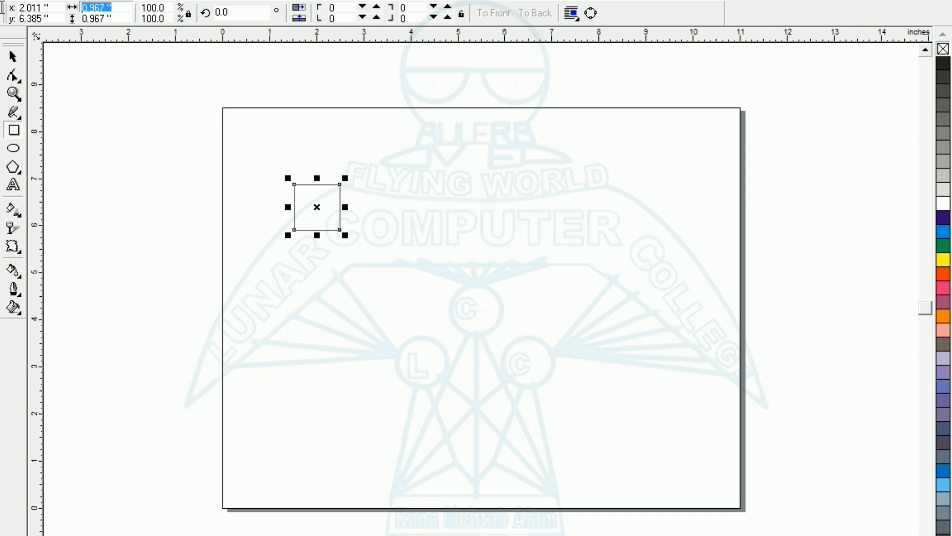
pyautogui.write('1')
pyautogui.press('Tab')
pyautogui.write('1')
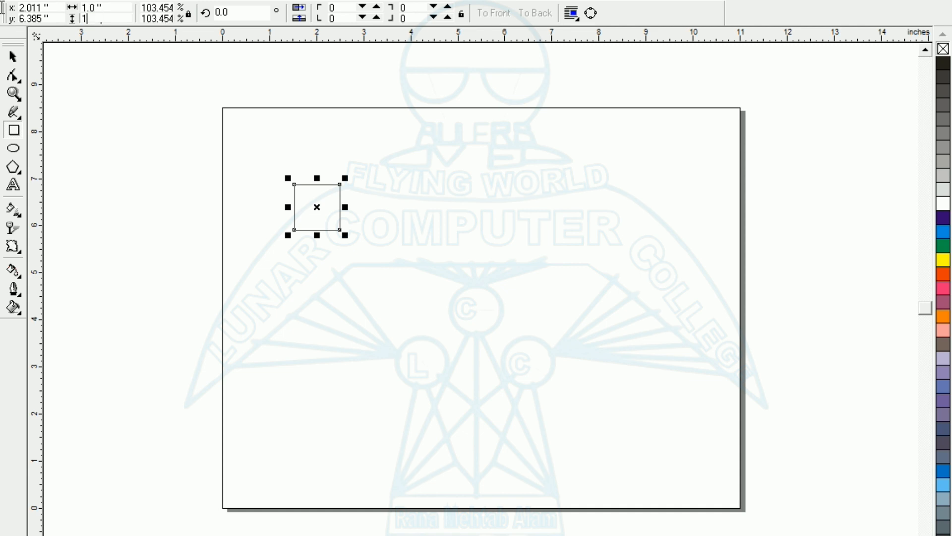
pyautogui.press('Tab')
pyautogui.press('Return')
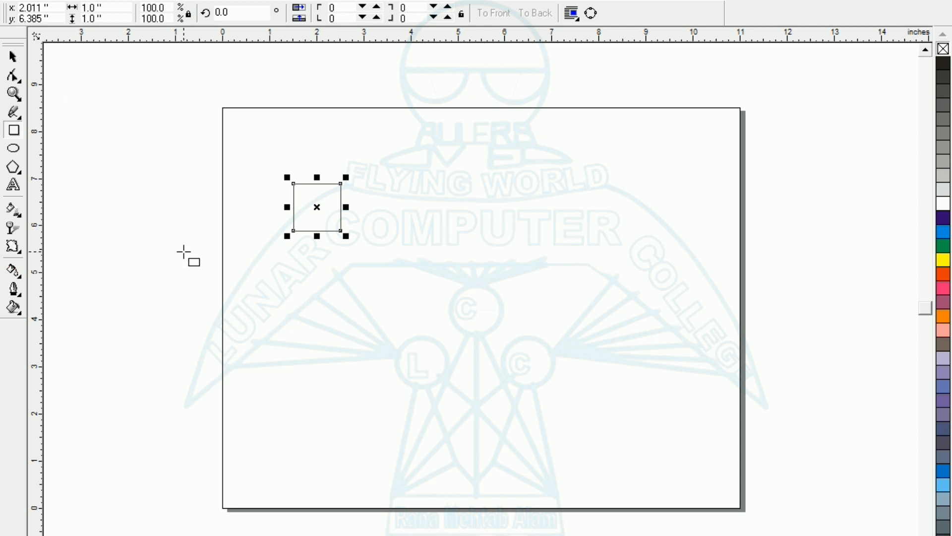
# Step: Round three of the square's corners to 100, leaving the lower-right corner sharp to form a teardrop
pyautogui.hotkey('shift', 'F2')
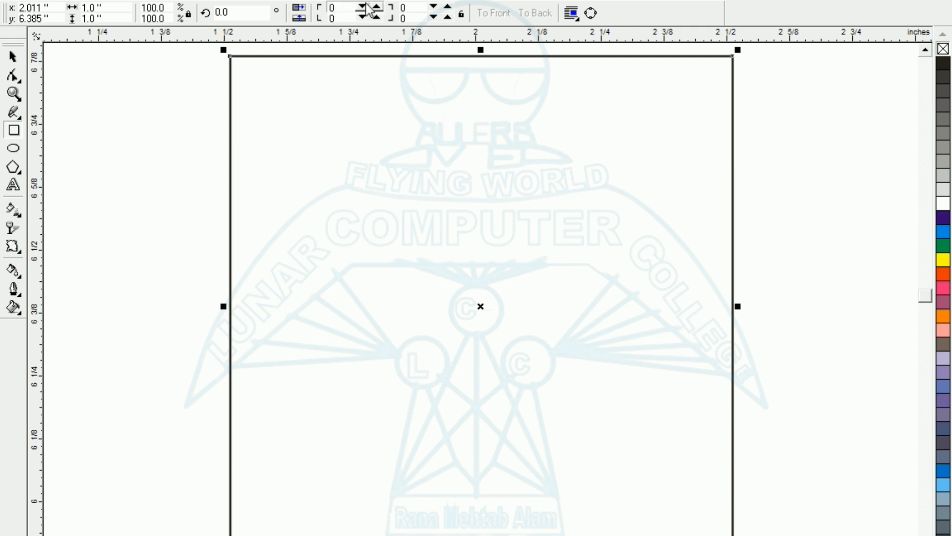
pyautogui.doubleClick(347, 7)
pyautogui.write('100')
pyautogui.press('Tab')
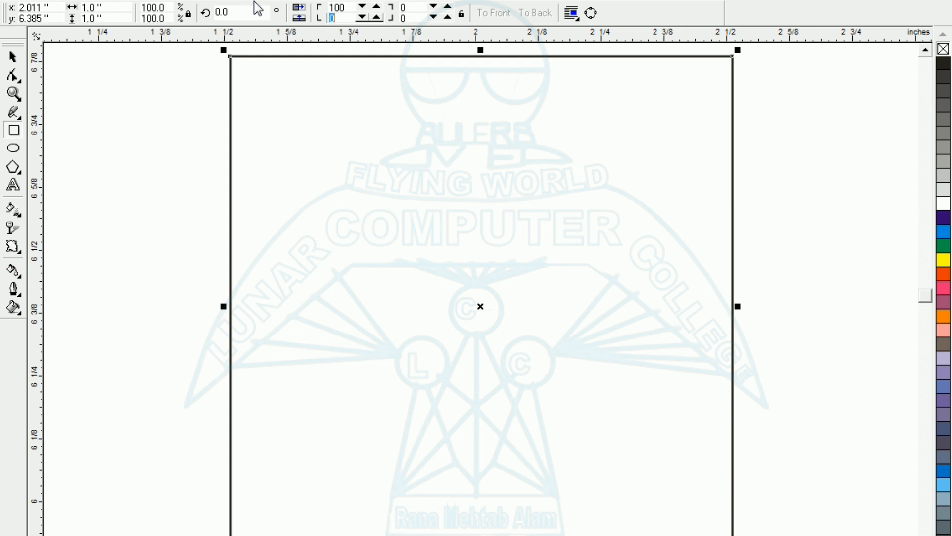
pyautogui.doubleClick(406, 7)
pyautogui.write('100')
pyautogui.press('Tab')
pyautogui.write('100')
pyautogui.press('Return')
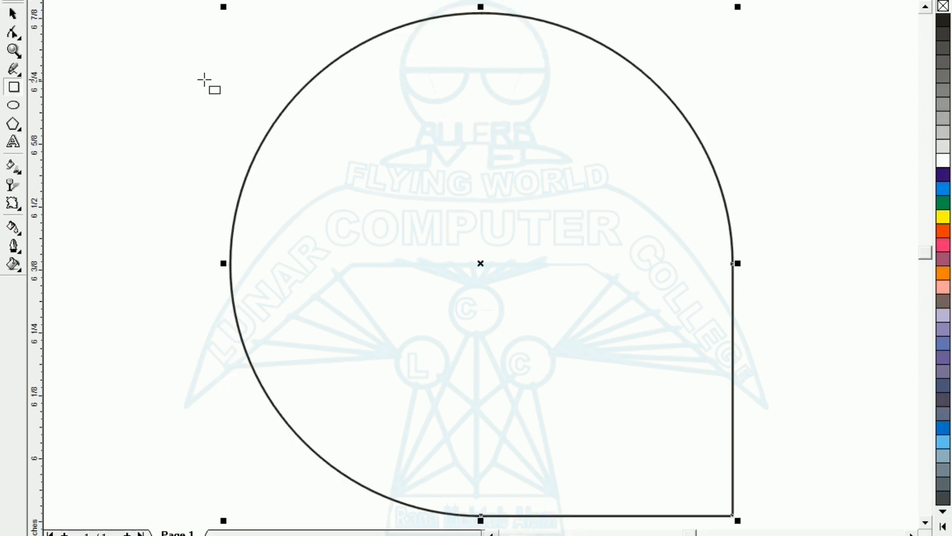
# Step: Place three copies of the teardrop on the page, one beside the original and two below
pyautogui.press('F3')
pyautogui.press('F3')
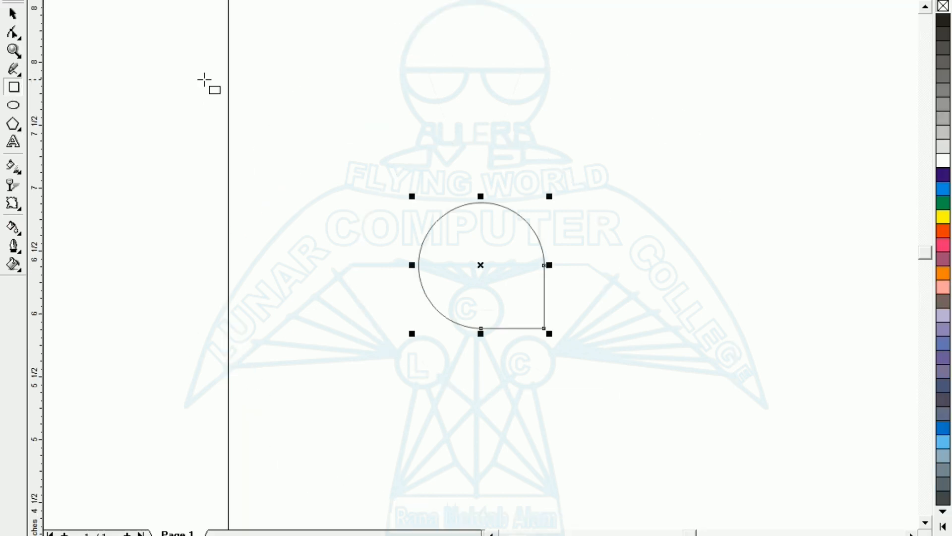
pyautogui.press('F3')
pyautogui.click(15, 17)
pyautogui.click(224, 207)
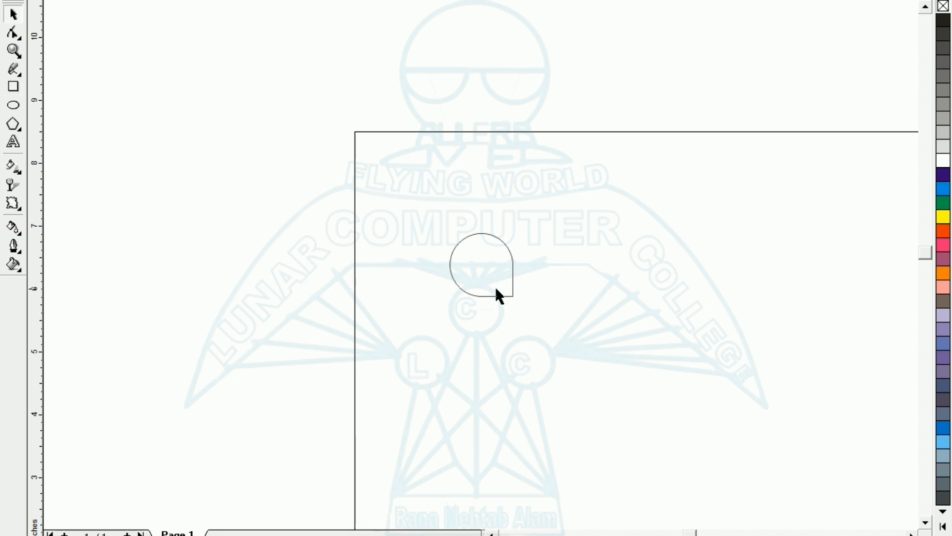
pyautogui.click(495, 289)
pyautogui.moveTo(480, 264); pyautogui.dragTo(775, 459)
pyautogui.click(432, 337)
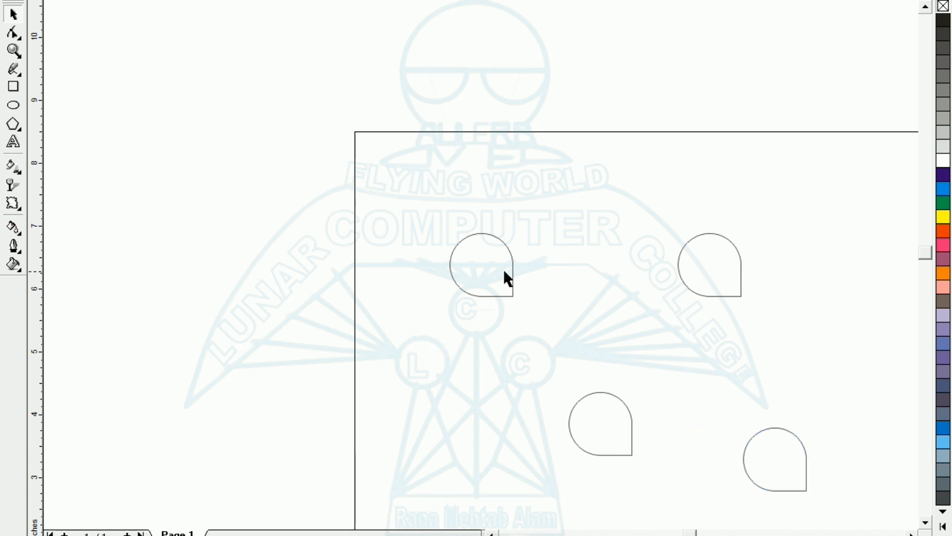
# Step: Move the original teardrop's rotation centre to the midpoint of its right side and make a copy rotated about 30 degrees clockwise
pyautogui.click(495, 296)
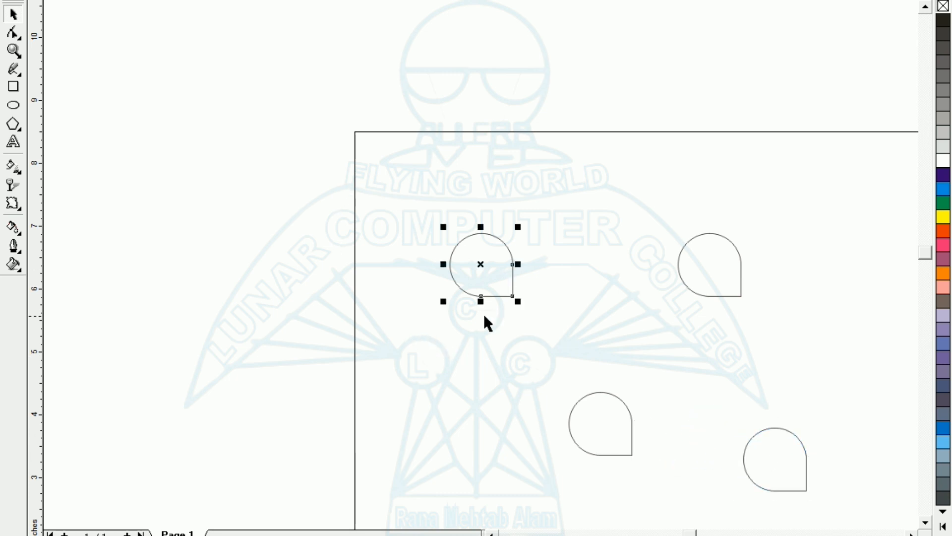
pyautogui.click(481, 264)
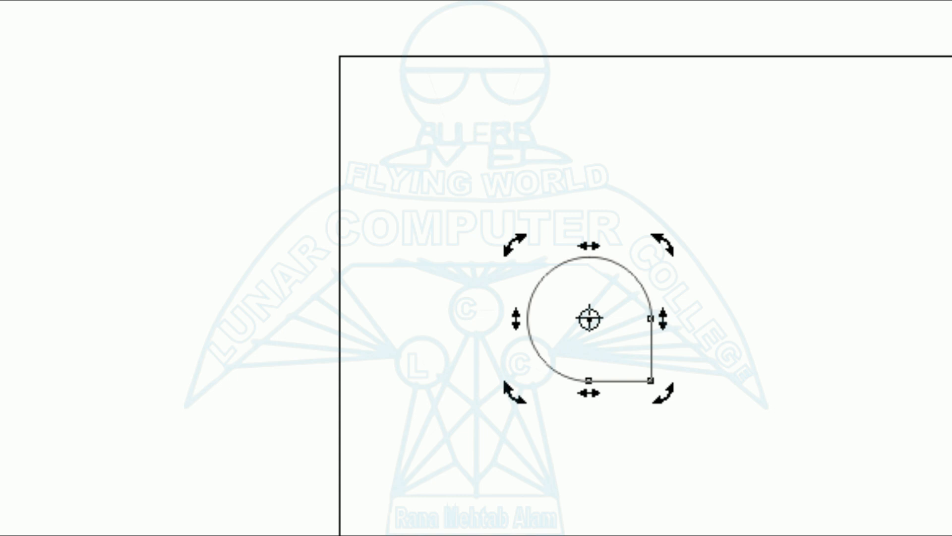
pyautogui.moveTo(589, 318); pyautogui.dragTo(651, 333)
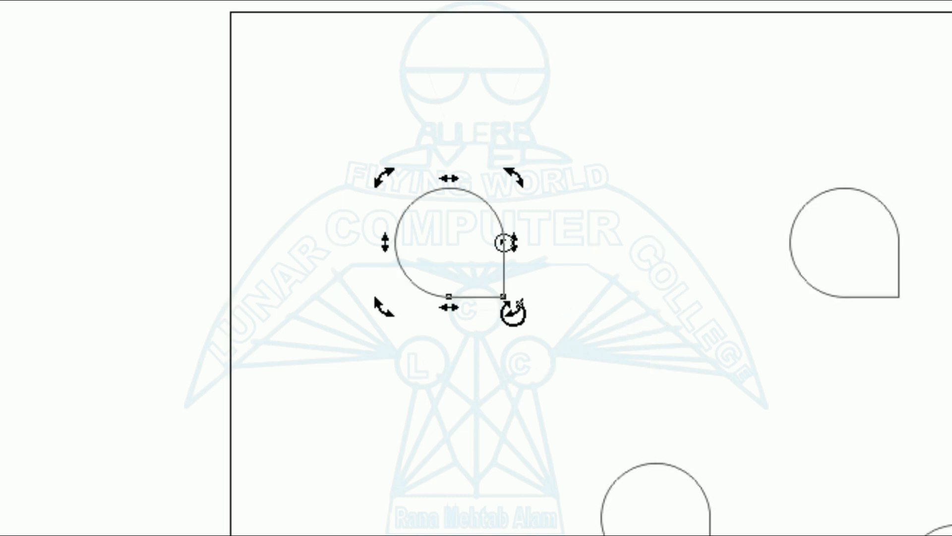
pyautogui.moveTo(514, 313); pyautogui.dragTo(513, 312)
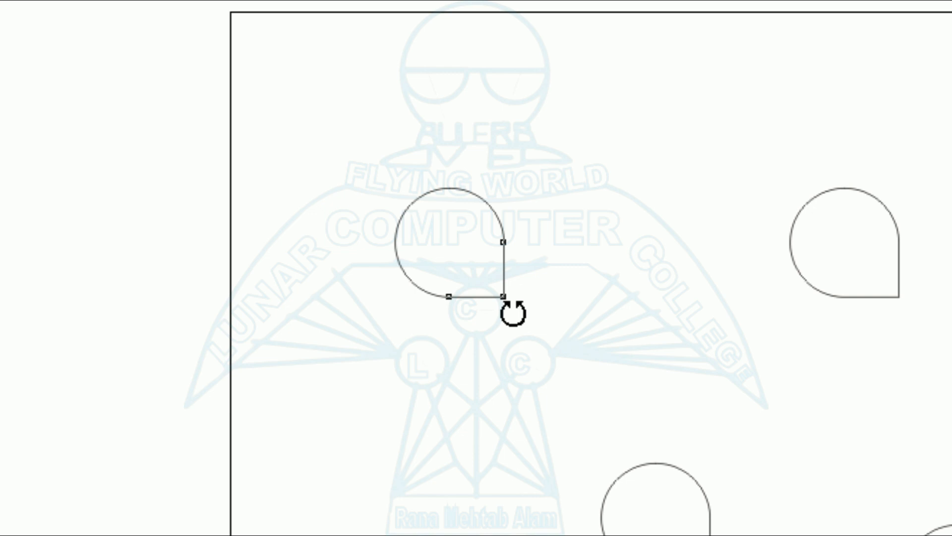
pyautogui.moveTo(514, 313); pyautogui.dragTo(500, 319)
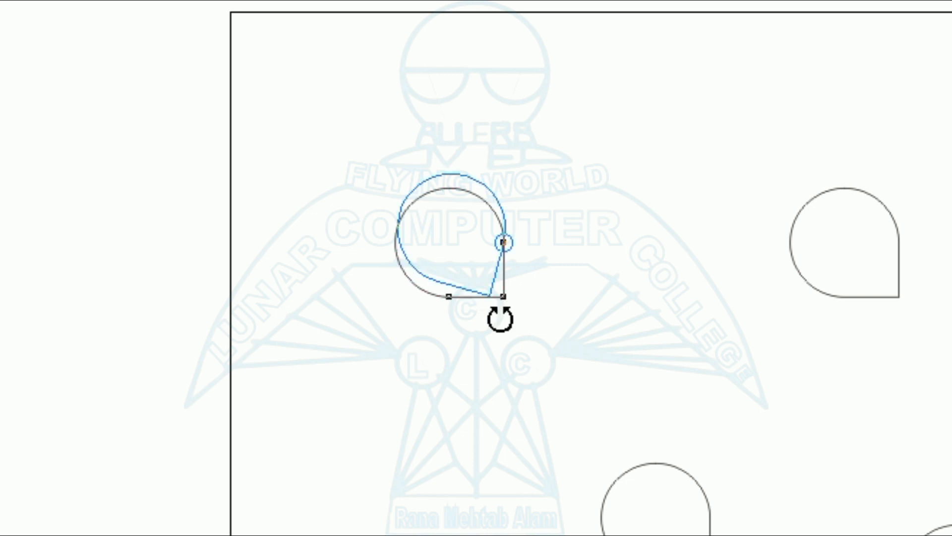
pyautogui.moveTo(500, 319); pyautogui.dragTo(477, 320)
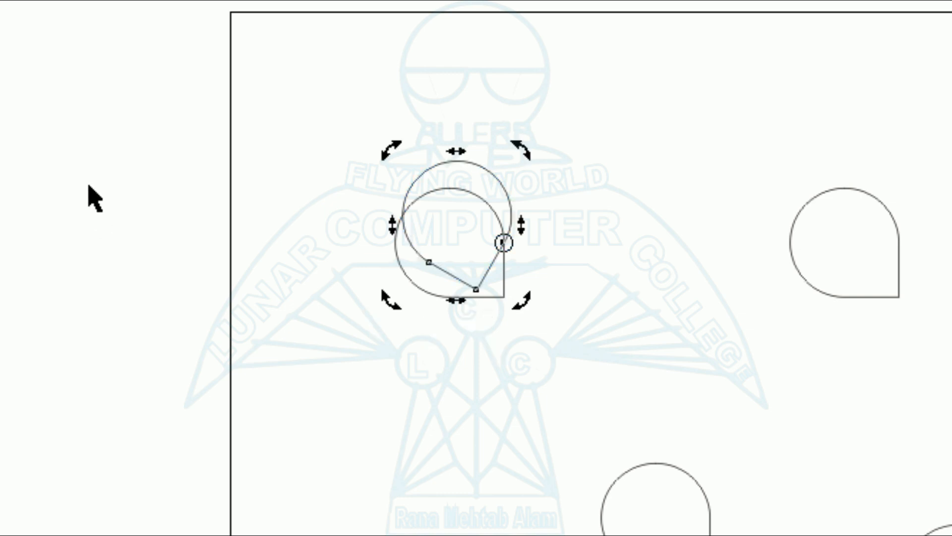
# Step: Repeat the rotated copy around the pivot until a full twelve-petal rosette is formed, without an overlapping duplicate
pyautogui.hotkey('ctrl', 'r')
pyautogui.hotkey('ctrl', 'r')
pyautogui.hotkey('ctrl', 'r')
pyautogui.hotkey('ctrl', 'r')
pyautogui.hotkey('ctrl', 'r')
pyautogui.hotkey('ctrl', 'r')
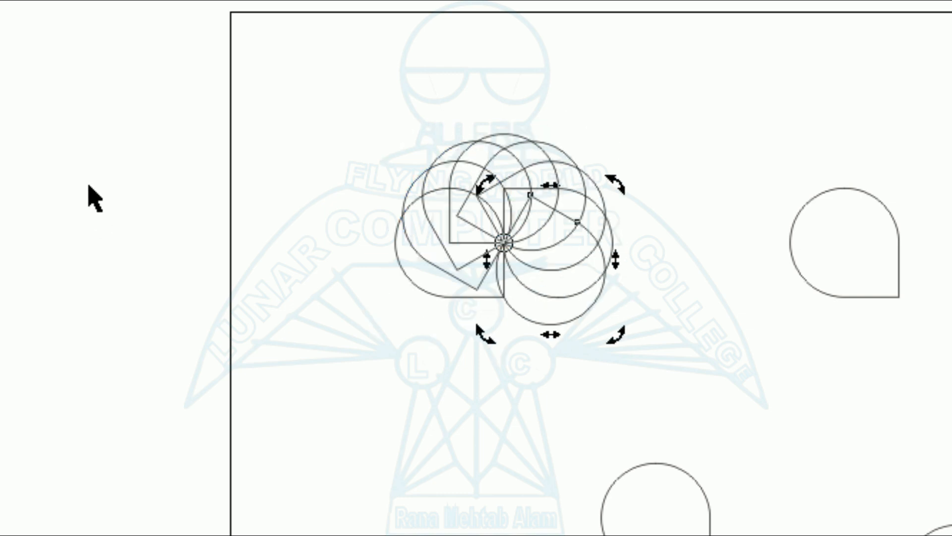
pyautogui.hotkey('ctrl', 'r')
pyautogui.hotkey('ctrl', 'r')
pyautogui.hotkey('ctrl', 'r')
pyautogui.hotkey('ctrl', 'r')
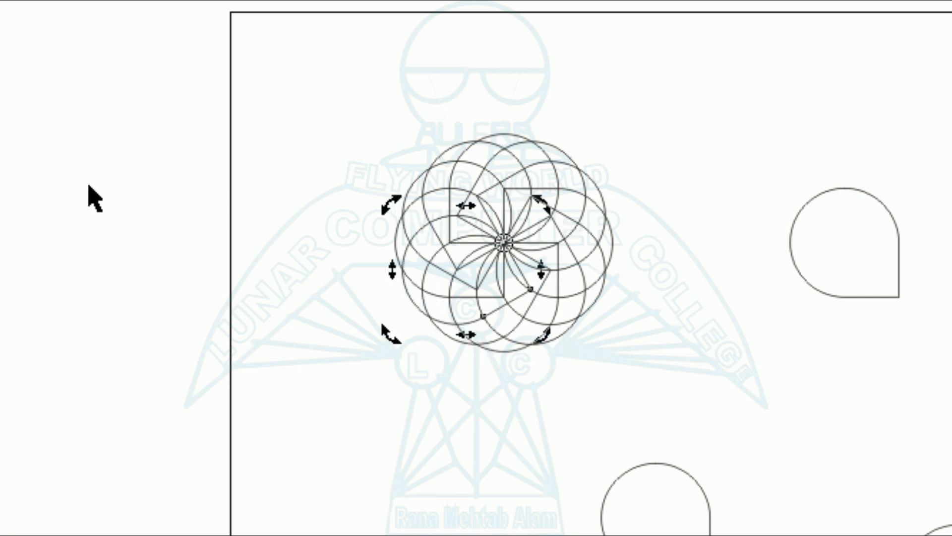
pyautogui.hotkey('ctrl', 'r')
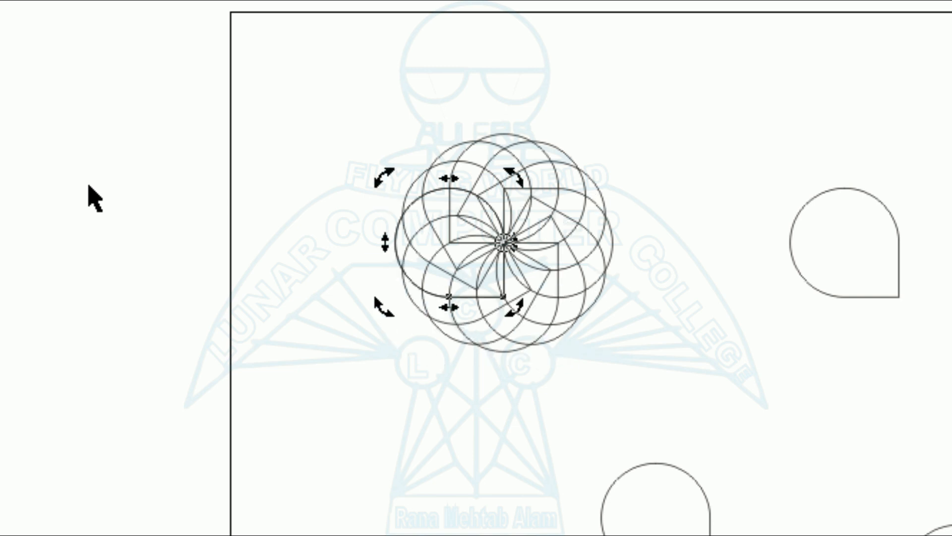
pyautogui.hotkey('ctrl', 'r')
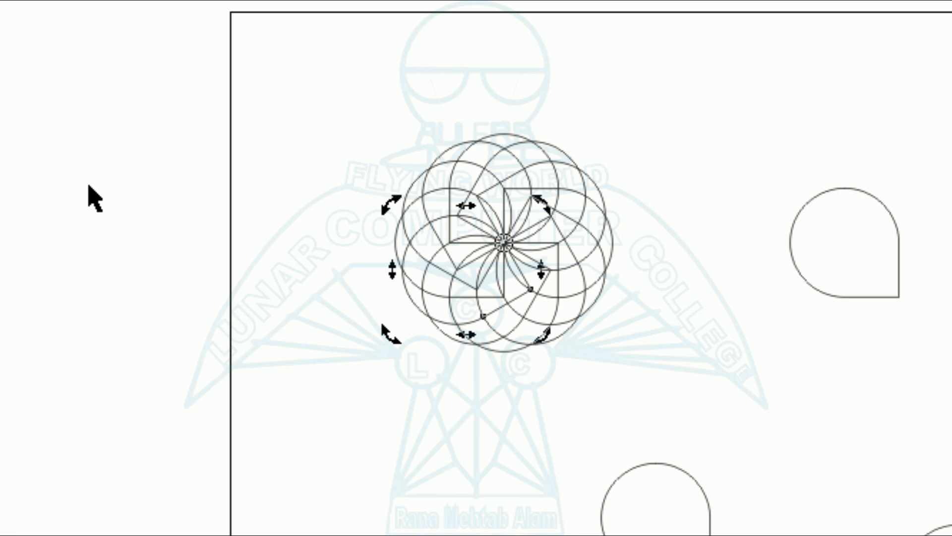
pyautogui.click(304, 378)
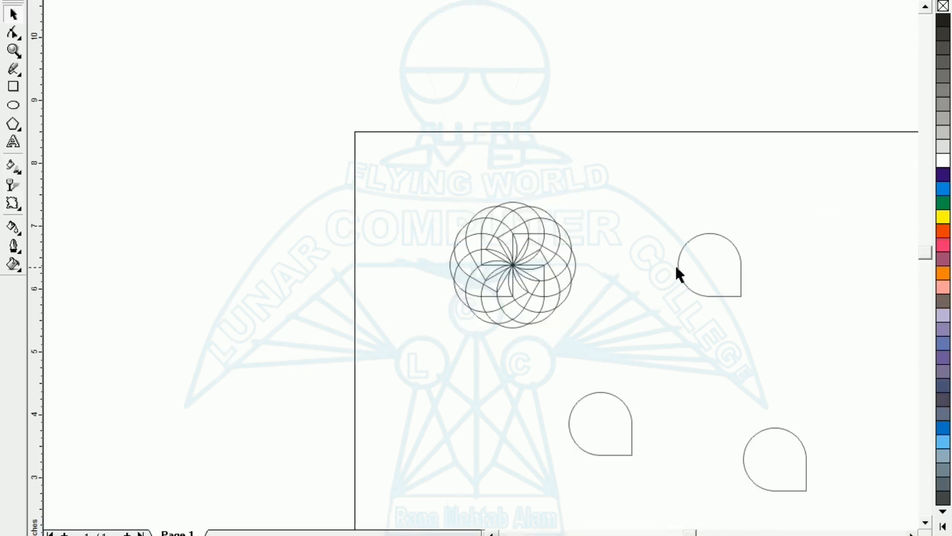
# Step: Move the second teardrop's rotation centre to its top midpoint and make a copy rotated about 30 degrees clockwise
pyautogui.click(706, 271)
pyautogui.click(709, 275)
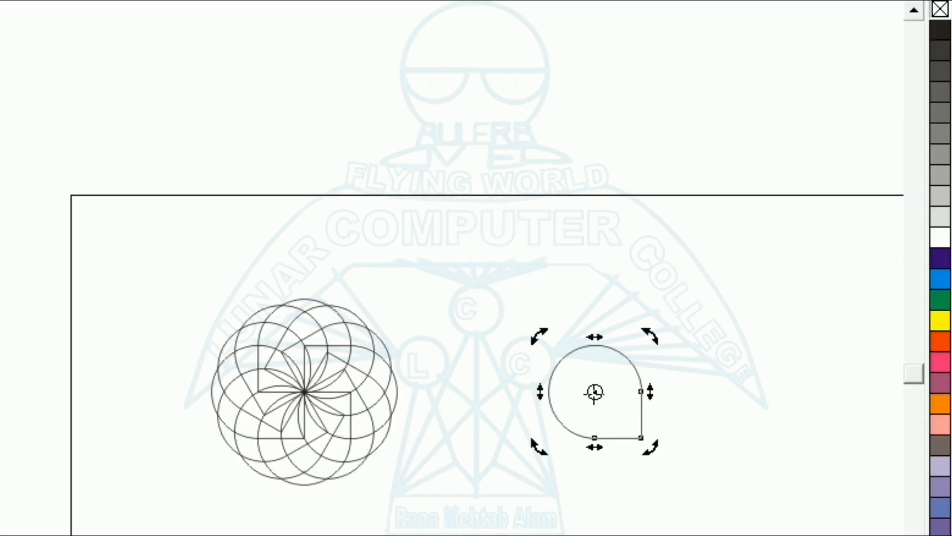
pyautogui.moveTo(595, 393); pyautogui.dragTo(594, 343)
pyautogui.hotkey('ctrl', 'z')
pyautogui.moveTo(597, 391)
pyautogui.mouseDown()
pyautogui.moveTo(658, 398)
pyautogui.moveTo(628, 392)
pyautogui.moveTo(596, 344)
pyautogui.mouseUp()
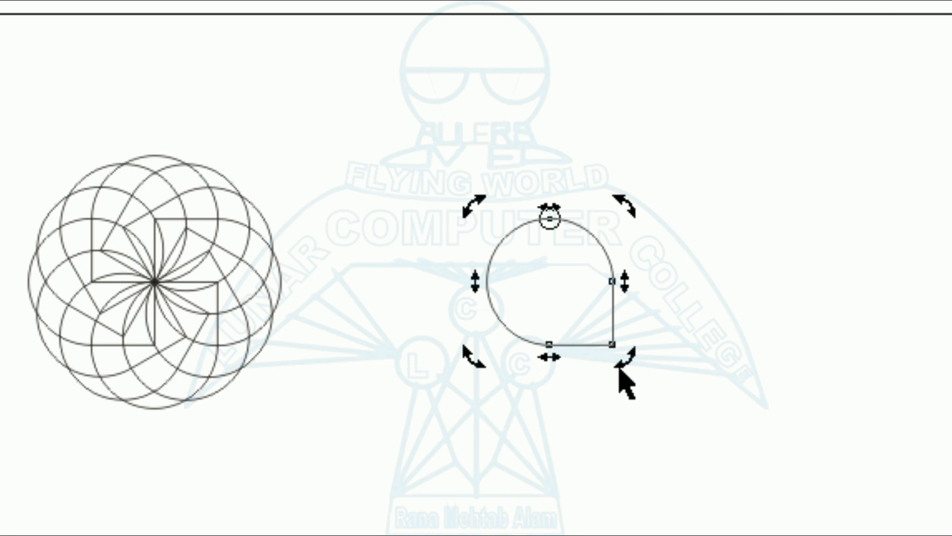
pyautogui.moveTo(648, 452); pyautogui.dragTo(621, 468)
pyautogui.moveTo(586, 383); pyautogui.dragTo(544, 388)
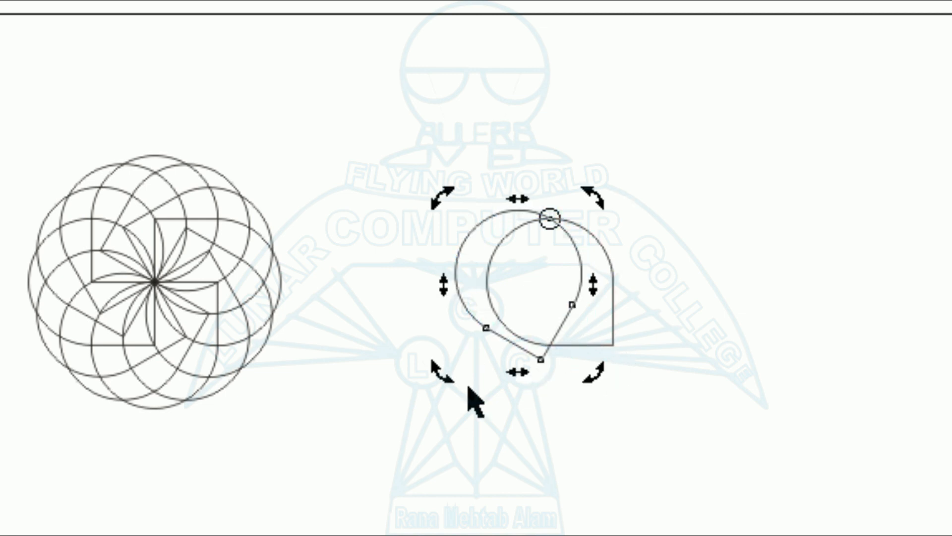
# Step: Repeat the second teardrop's rotated copy around its top pivot to complete a twelve-petal pointed rosette
pyautogui.hotkey('ctrl', 'r')
pyautogui.hotkey('ctrl', 'r')
pyautogui.hotkey('ctrl', 'r')
pyautogui.hotkey('ctrl', 'r')
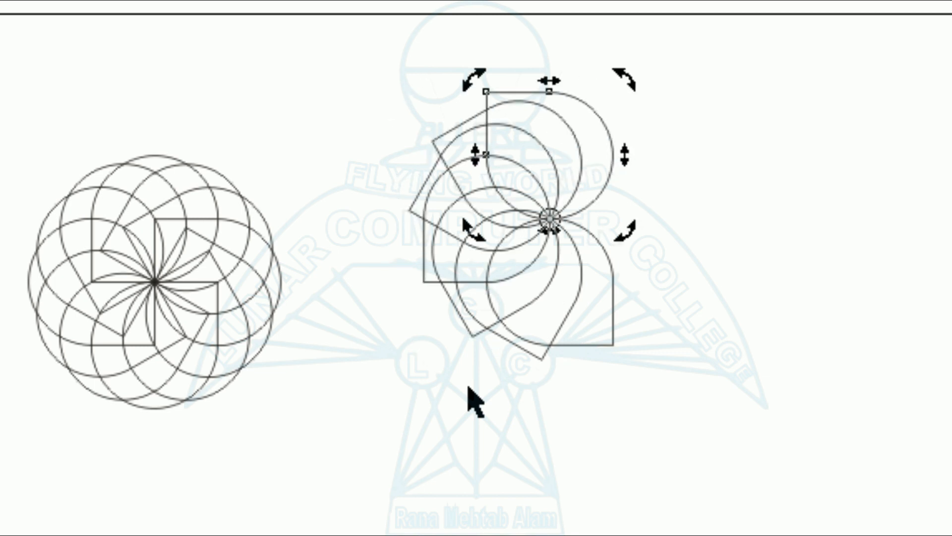
pyautogui.hotkey('ctrl', 'r')
pyautogui.hotkey('ctrl', 'r')
pyautogui.hotkey('ctrl', 'r')
pyautogui.hotkey('ctrl', 'r')
pyautogui.hotkey('ctrl', 'r')
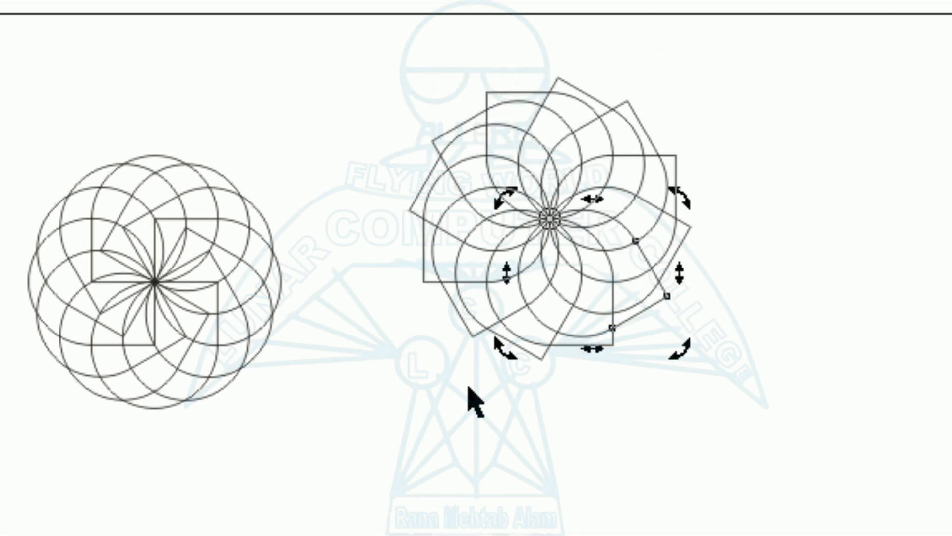
pyautogui.hotkey('ctrl', 'z')
# Step: Move the lower-middle teardrop's rotation centre to its upper-left bounding corner and make a copy rotated about 30 degrees clockwise
pyautogui.click(597, 449)
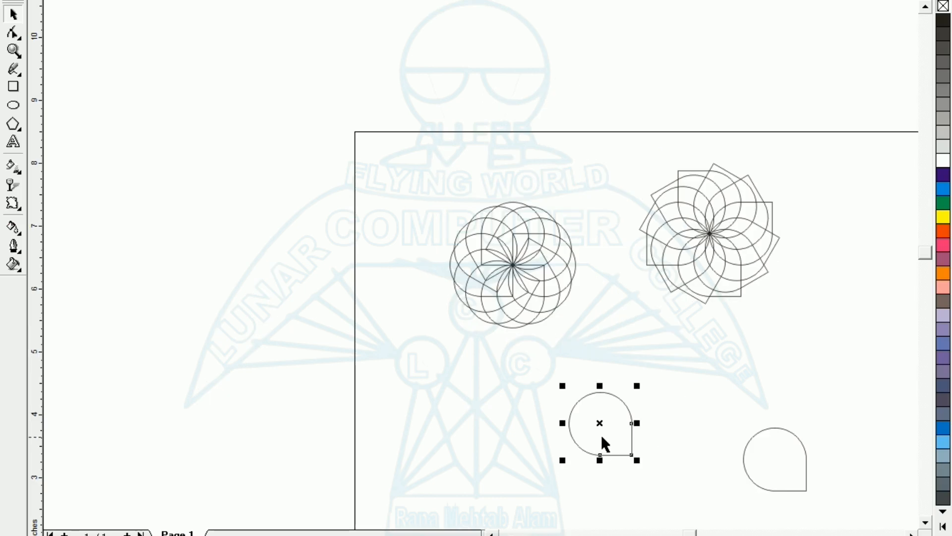
pyautogui.click(603, 439)
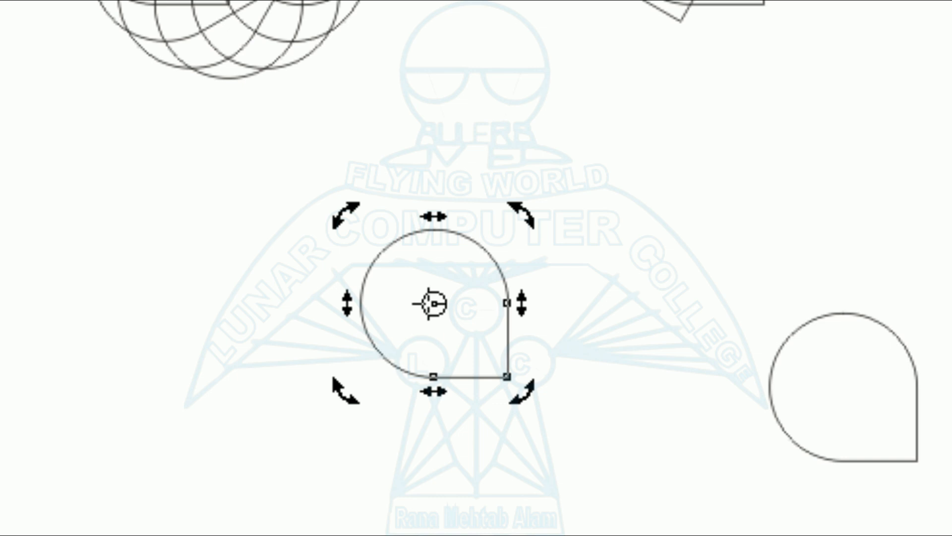
pyautogui.moveTo(434, 303); pyautogui.dragTo(360, 230)
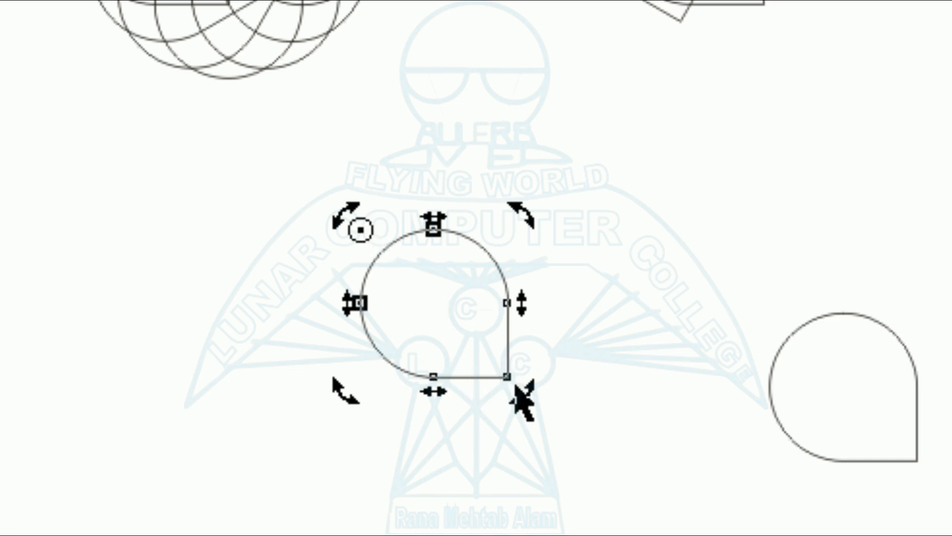
pyautogui.moveTo(521, 389); pyautogui.dragTo(429, 430)
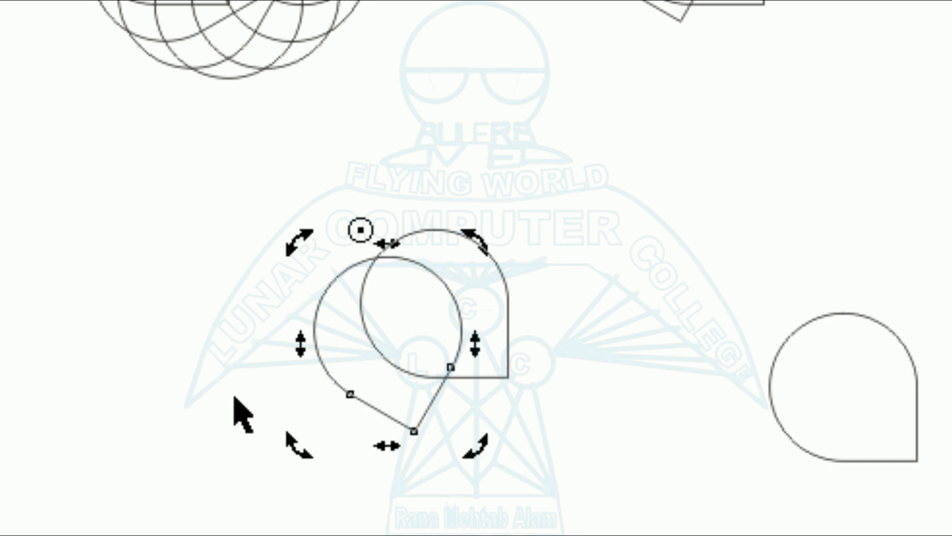
# Step: Repeat the lower-middle teardrop's rotated copy around its upper-left corner pivot to complete a twelve-petal open-centred rosette
pyautogui.hotkey('ctrl', 'r')
pyautogui.hotkey('ctrl', 'r')
pyautogui.hotkey('ctrl', 'r')
pyautogui.hotkey('ctrl', 'r')
pyautogui.hotkey('ctrl', 'r')
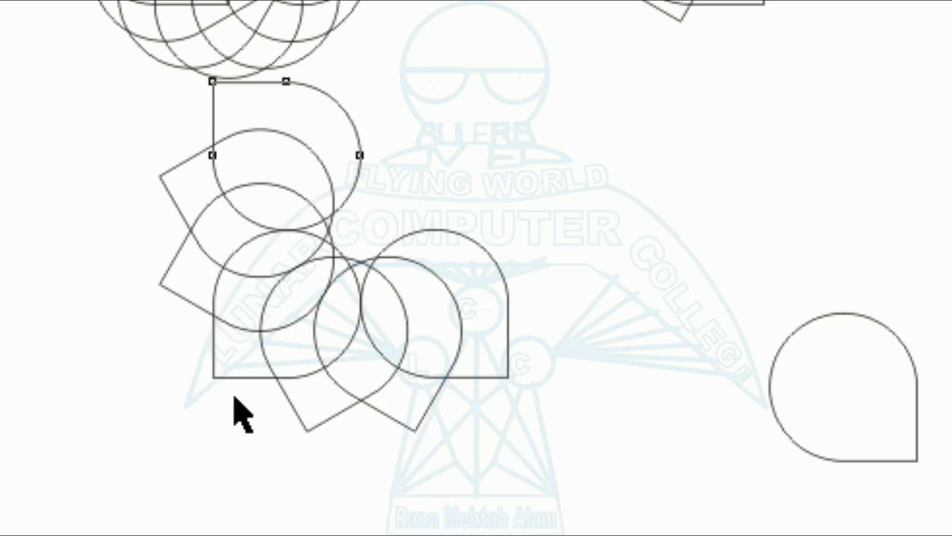
pyautogui.hotkey('ctrl', 'r')
pyautogui.hotkey('ctrl', 'r')
pyautogui.hotkey('ctrl', 'r')
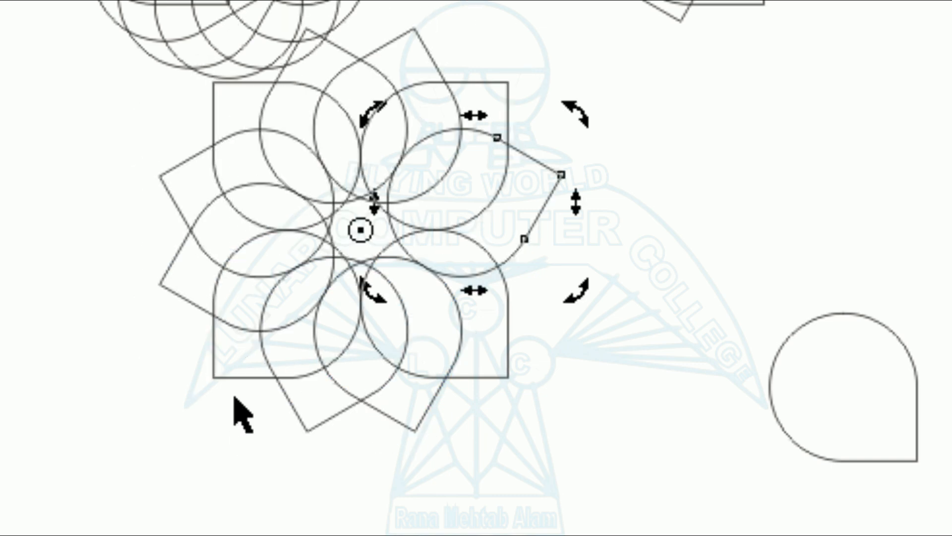
pyautogui.hotkey('ctrl', 'r')
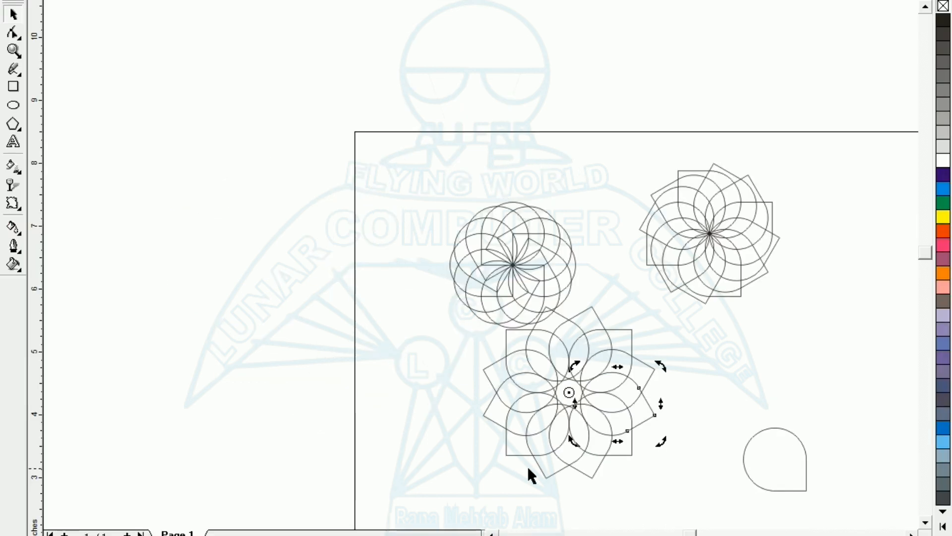
# Step: Move the last single teardrop's rotation centre to its pointed lower-right corner and make a clockwise rotated copy
pyautogui.click(844, 426)
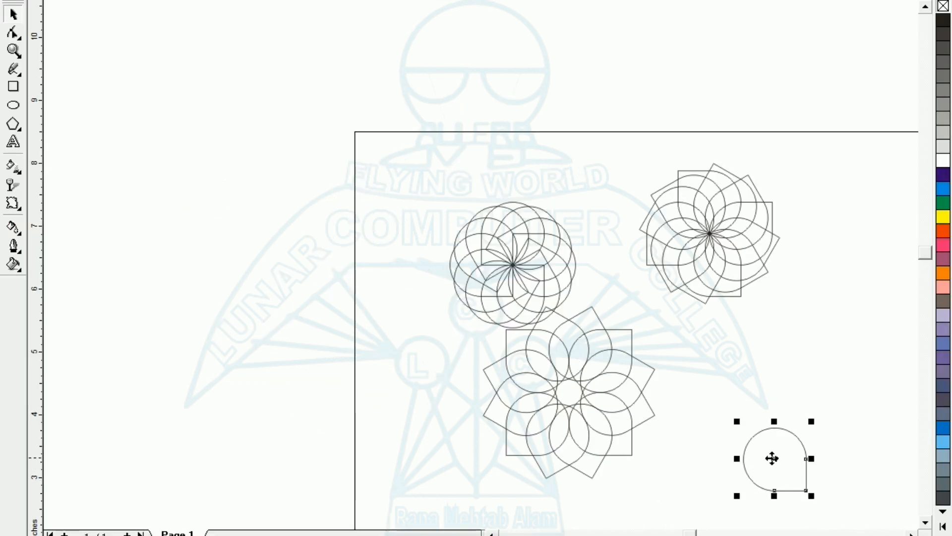
pyautogui.click(773, 459)
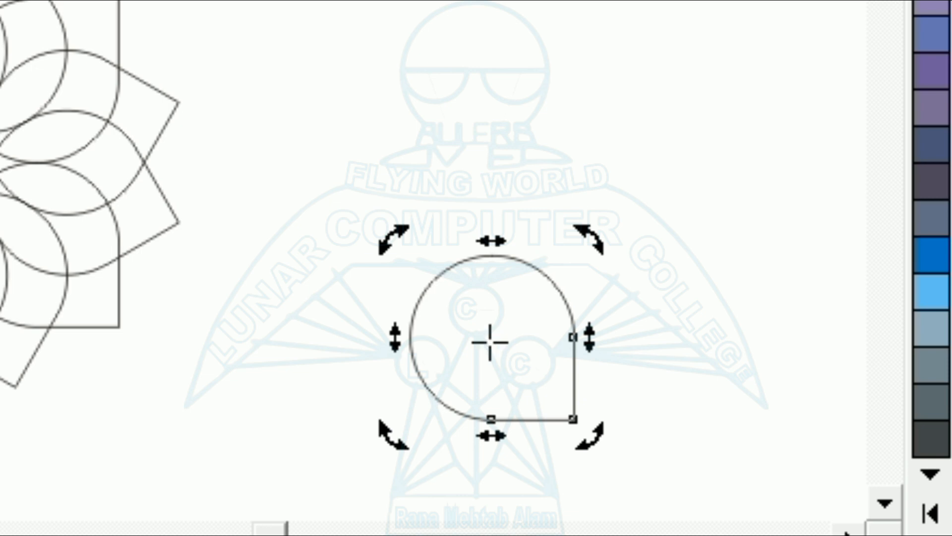
pyautogui.moveTo(490, 342); pyautogui.dragTo(548, 404)
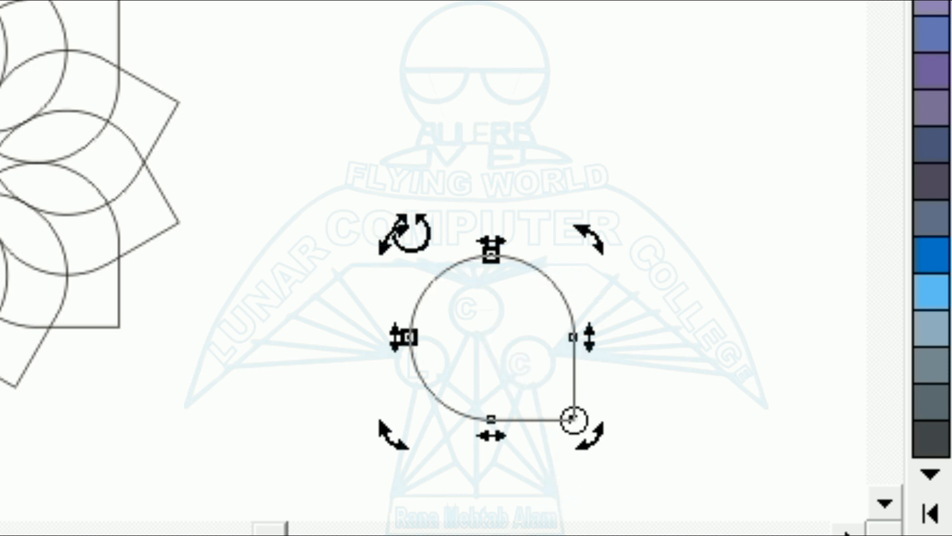
pyautogui.moveTo(814, 495); pyautogui.dragTo(737, 502)
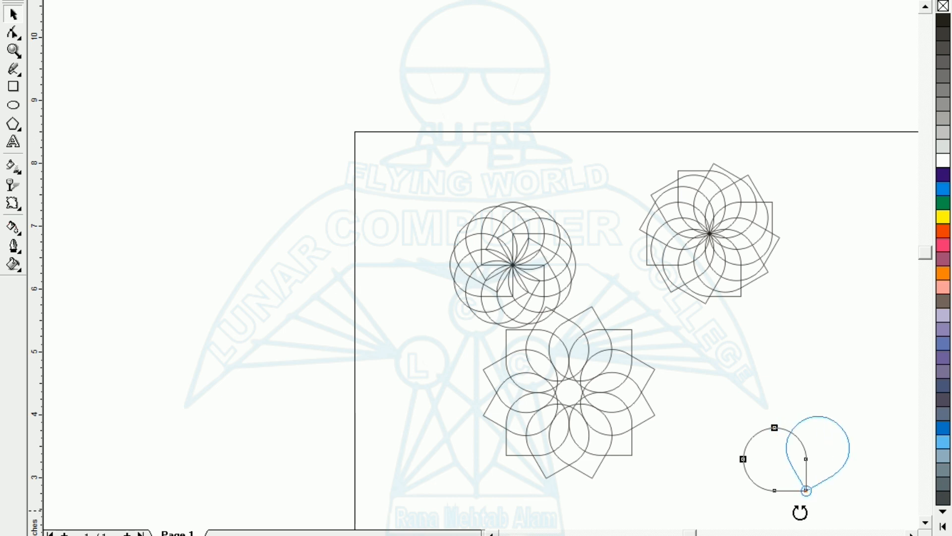
# Step: Repeat the rotated copy around the teardrop's pointed corner until a twelve-petal round rosette is complete
pyautogui.hotkey('ctrl', 'r')
pyautogui.hotkey('ctrl', 'r')
pyautogui.hotkey('ctrl', 'r')
pyautogui.hotkey('ctrl', 'r')
pyautogui.hotkey('ctrl', 'r')
pyautogui.hotkey('ctrl', 'r')
pyautogui.hotkey('ctrl', 'r')
pyautogui.hotkey('ctrl', 'r')
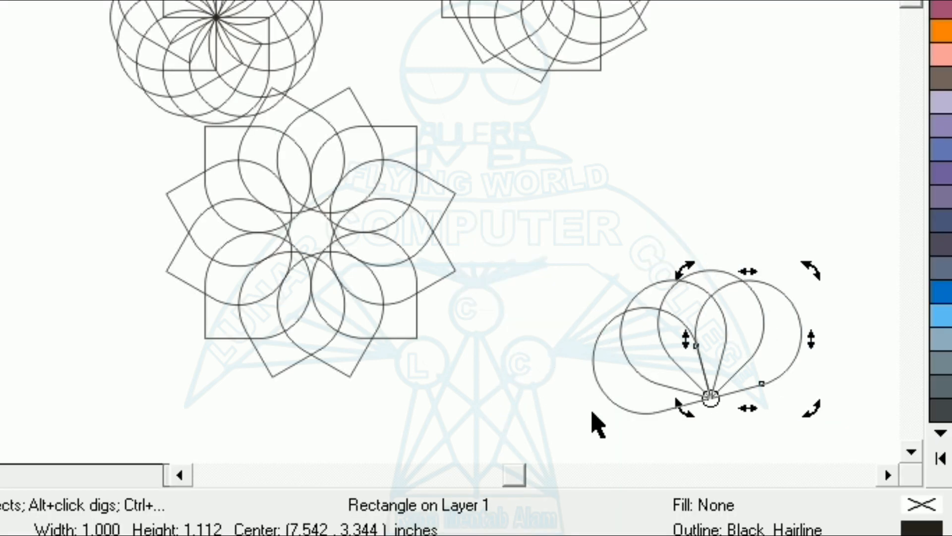
pyautogui.hotkey('ctrl', 'r')
pyautogui.hotkey('ctrl', 'r')
pyautogui.hotkey('ctrl', 'r')
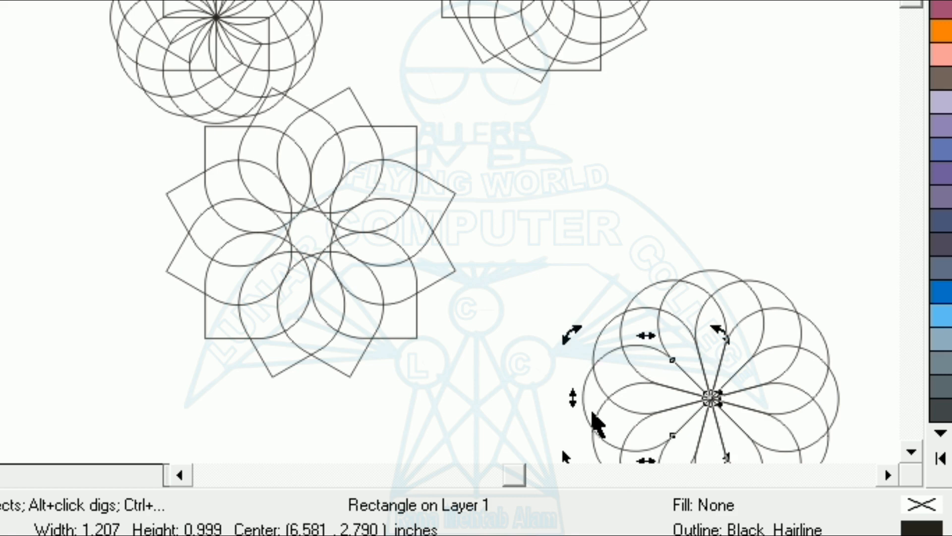
# Step: Fill the upper-left round rosette with dark purple-blue and give its petals a yellow outline
pyautogui.press('F3')
pyautogui.click(536, 440)
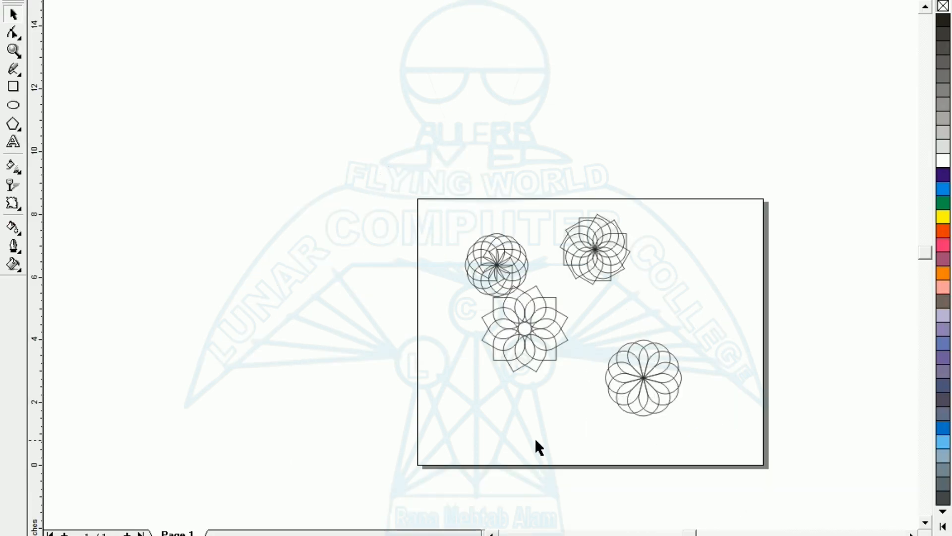
pyautogui.moveTo(423, 198); pyautogui.dragTo(540, 308)
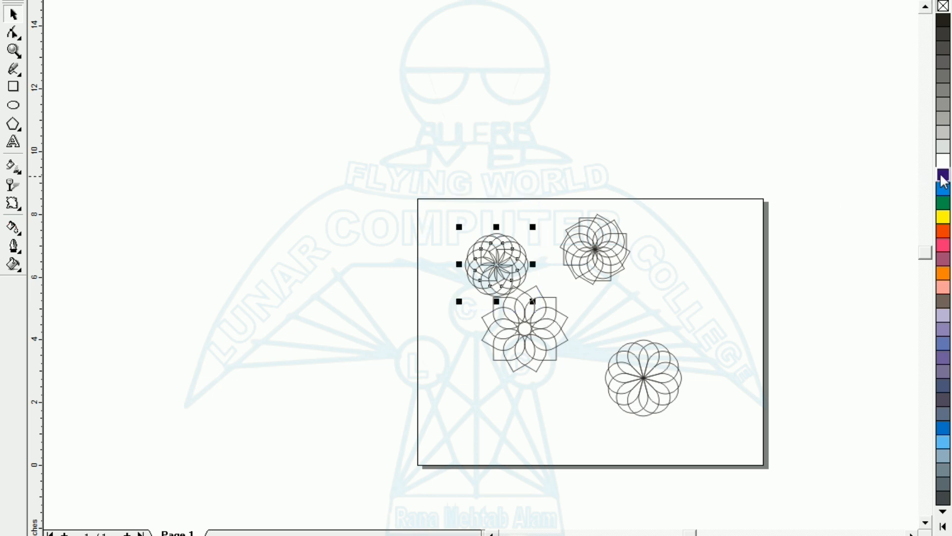
pyautogui.hotkey('shift', 'F4')
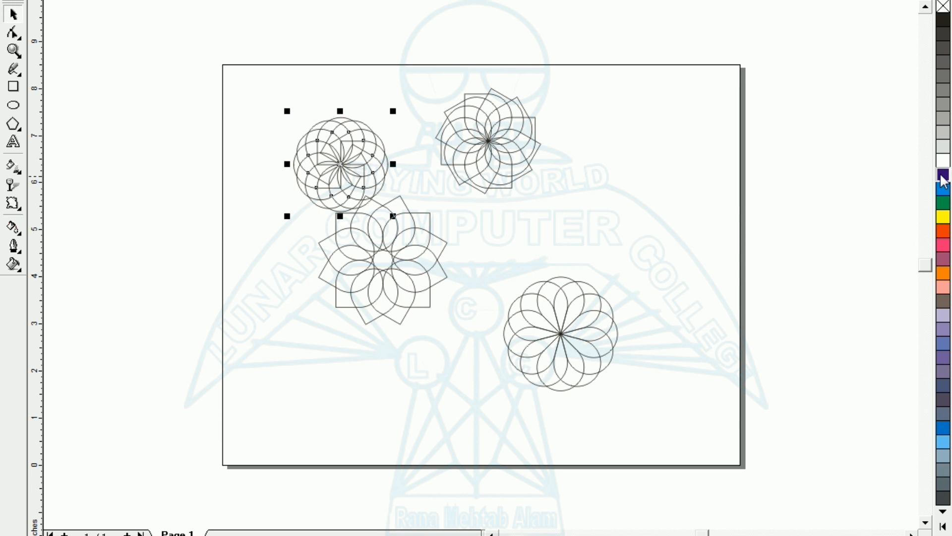
pyautogui.click(943, 176)
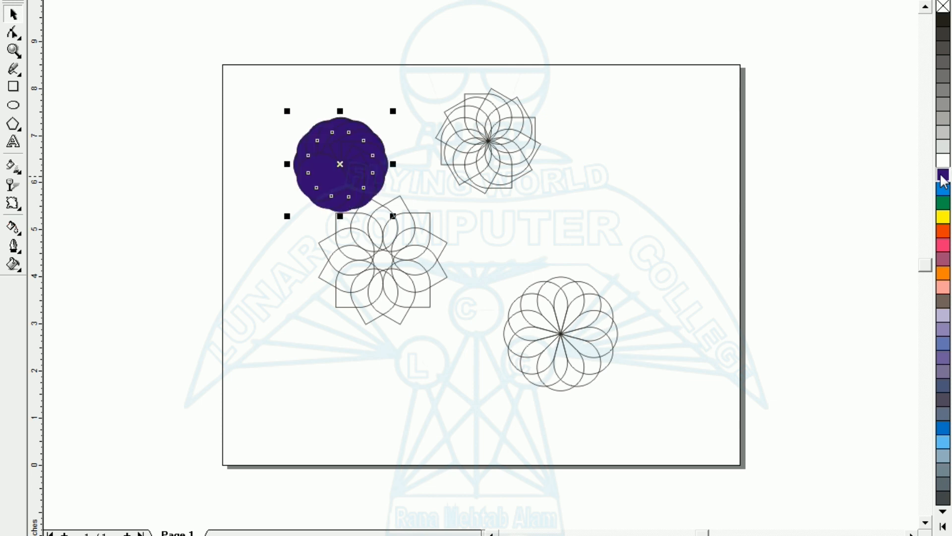
pyautogui.rightClick(944, 219)
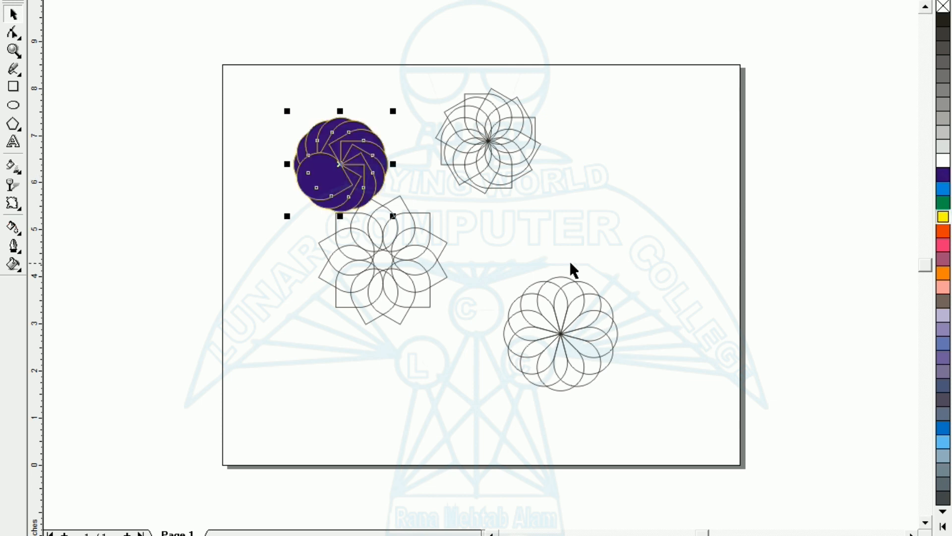
# Step: Fill the large open-centred rosette with dark purple-blue and give its petals a yellow outline
pyautogui.click(263, 196)
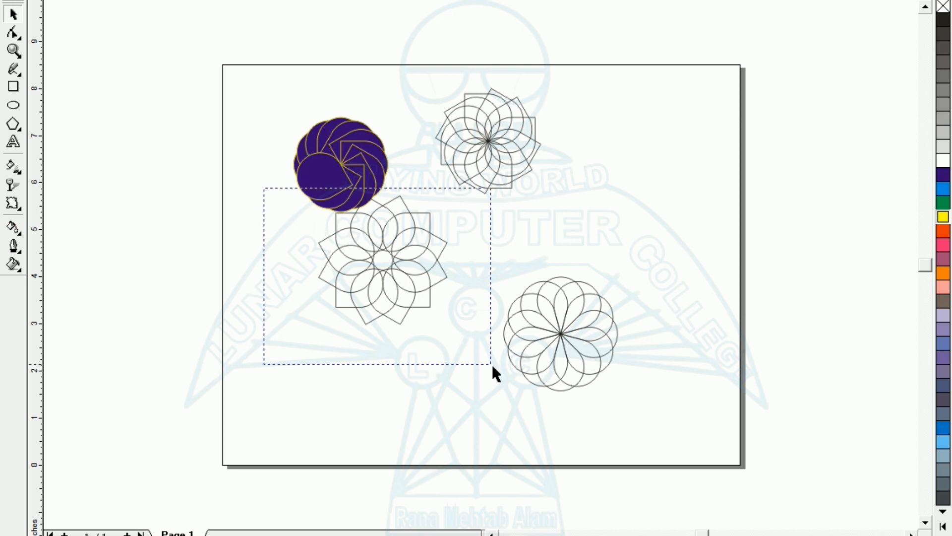
pyautogui.moveTo(492, 364); pyautogui.dragTo(494, 367)
pyautogui.click(944, 176)
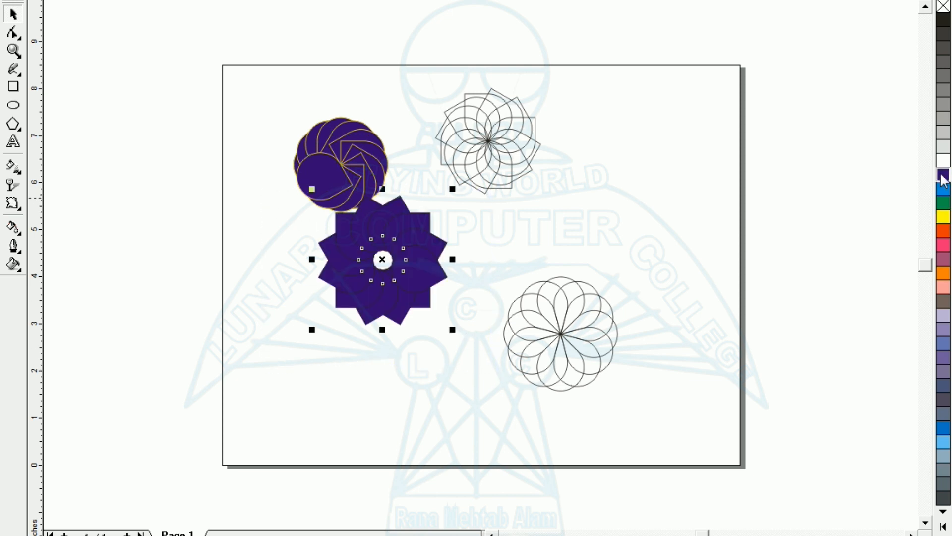
pyautogui.rightClick(944, 216)
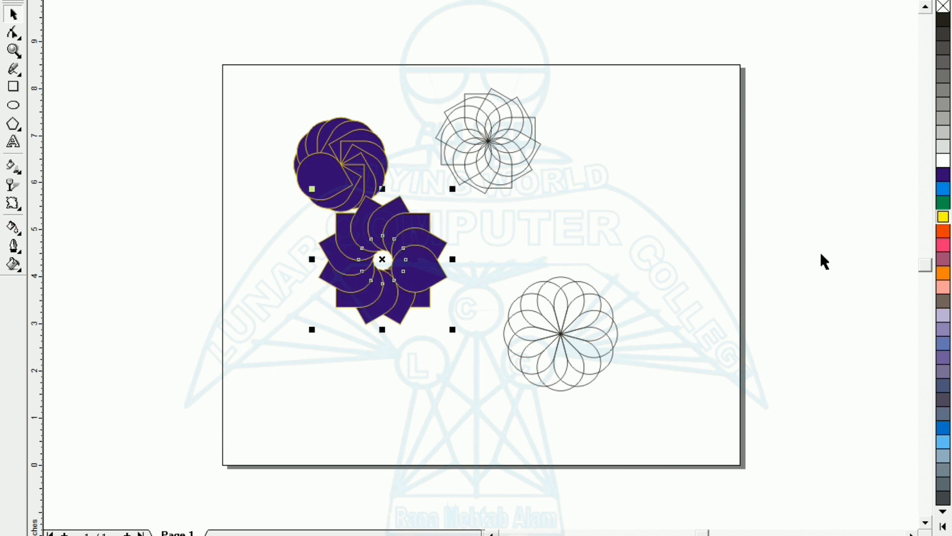
# Step: Fill the upper-right pointed rosette with dark purple-blue and give its petals a yellow outline
pyautogui.moveTo(412, 52); pyautogui.dragTo(588, 222)
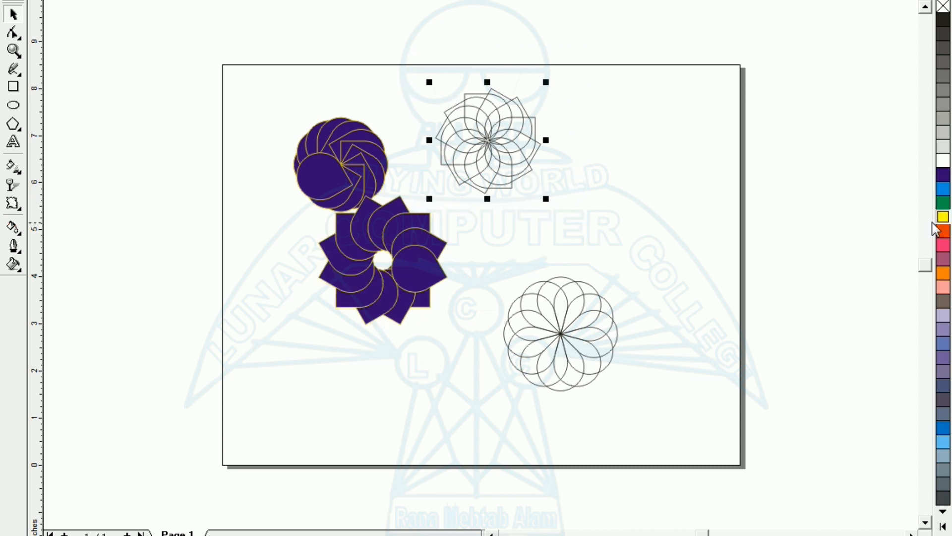
pyautogui.click(944, 176)
pyautogui.rightClick(944, 217)
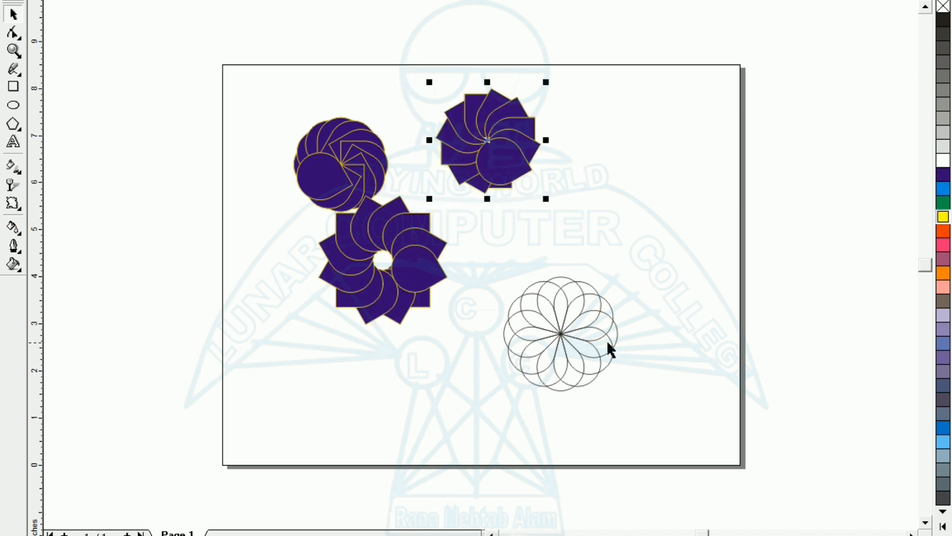
# Step: Fill the lower-right round rosette with dark purple-blue and give its petals a yellow outline
pyautogui.moveTo(493, 251); pyautogui.dragTo(690, 446)
pyautogui.click(943, 176)
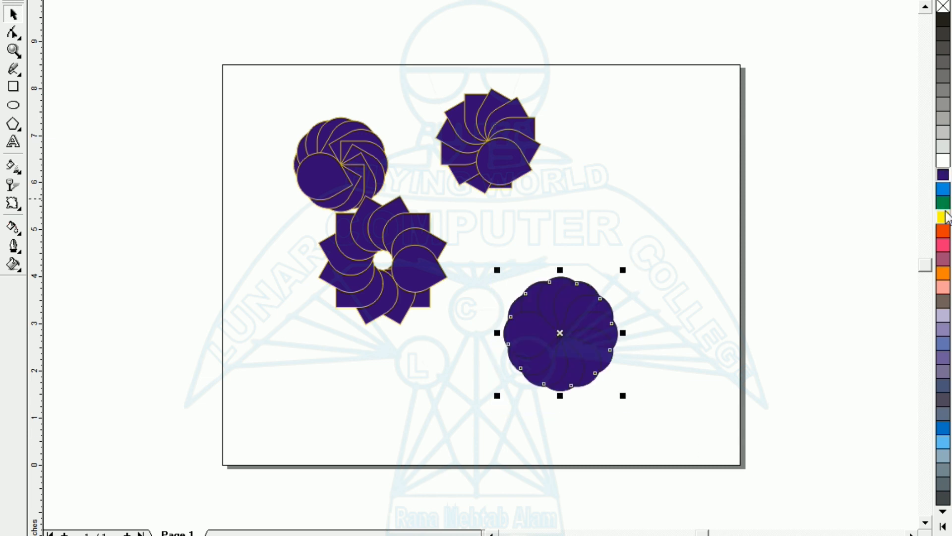
pyautogui.rightClick(943, 217)
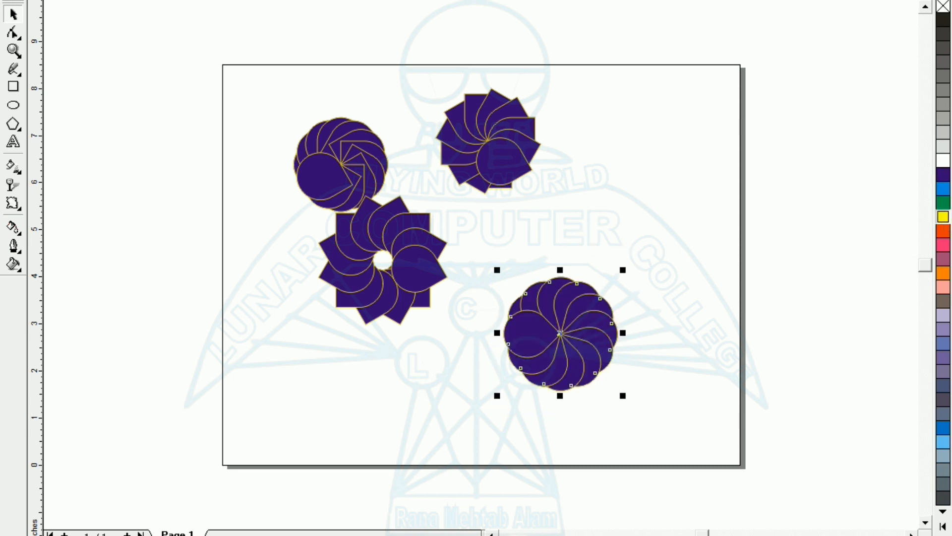
# Step: Combine the petals of the lower-right rosette into one curve, and do the same for the upper-right rosette
pyautogui.hotkey('ctrl', 'l')
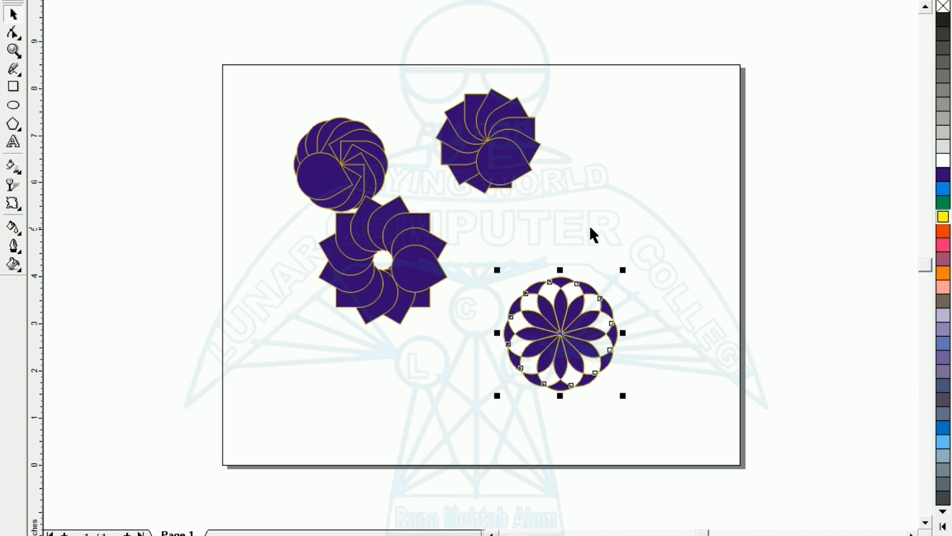
pyautogui.click(552, 162)
pyautogui.moveTo(581, 64); pyautogui.dragTo(416, 217)
pyautogui.hotkey('ctrl', 'l')
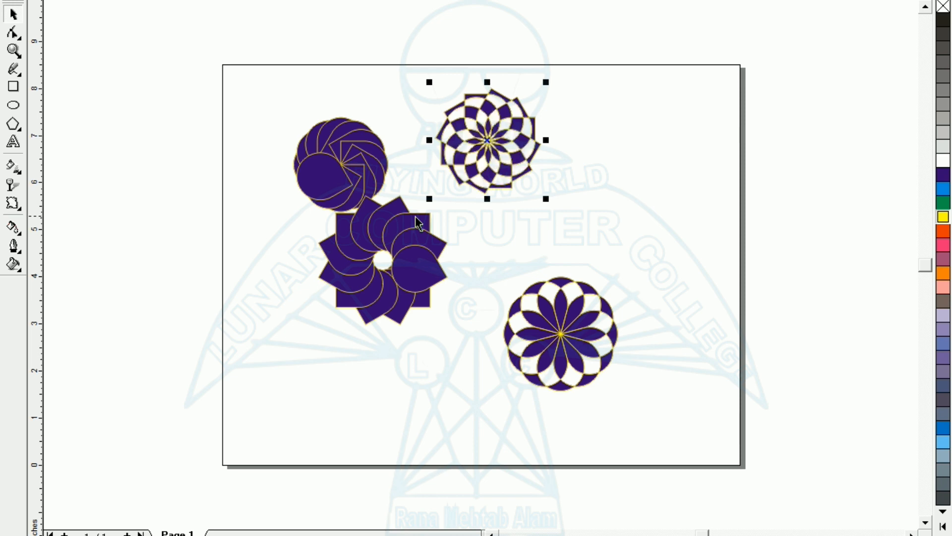
# Step: Combine the petals of the upper-left rosette into one curve, and do the same for the open-centred rosette
pyautogui.moveTo(279, 81); pyautogui.dragTo(428, 218)
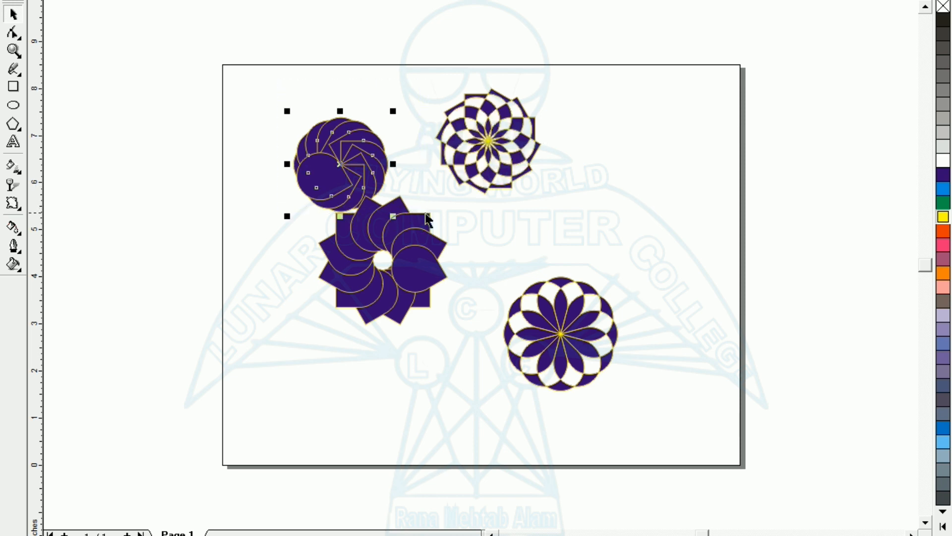
pyautogui.hotkey('ctrl', 'l')
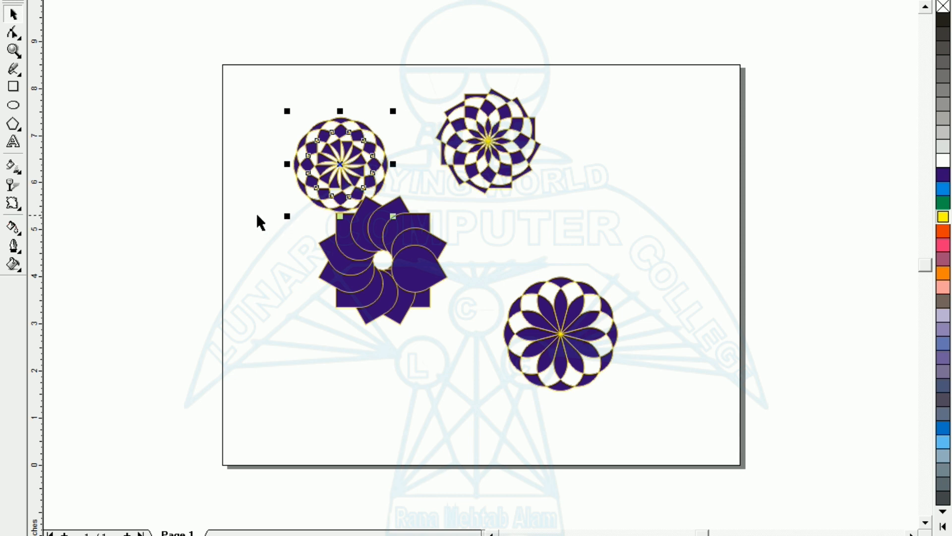
pyautogui.moveTo(260, 202); pyautogui.dragTo(461, 335)
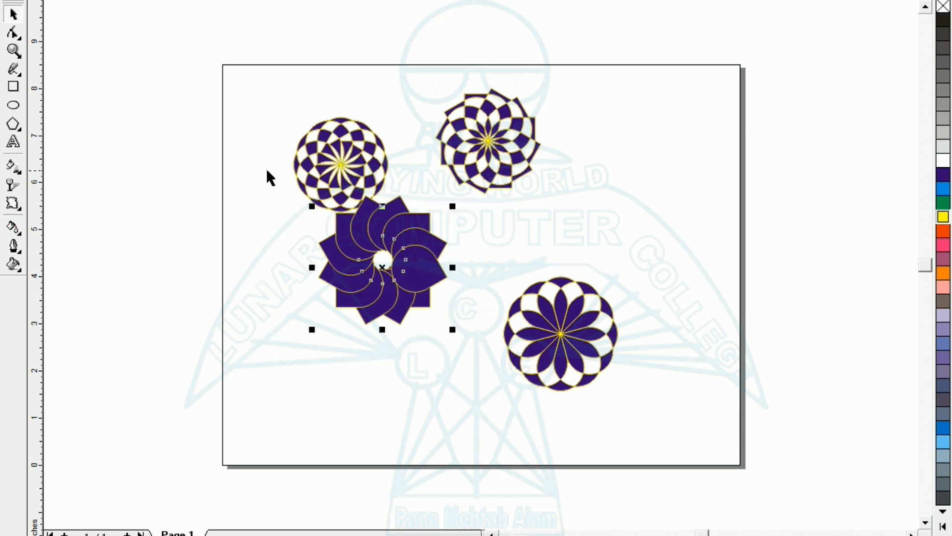
pyautogui.moveTo(268, 169); pyautogui.dragTo(476, 388)
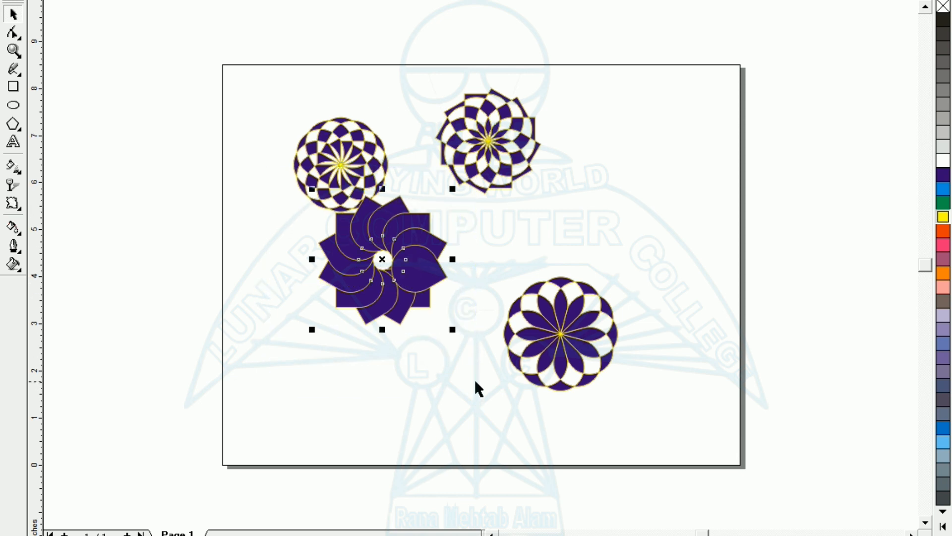
pyautogui.hotkey('ctrl', 'l')
# Step: Move the four rosettes apart into an evenly spaced two-by-two arrangement on the page
pyautogui.moveTo(380, 256); pyautogui.dragTo(334, 303)
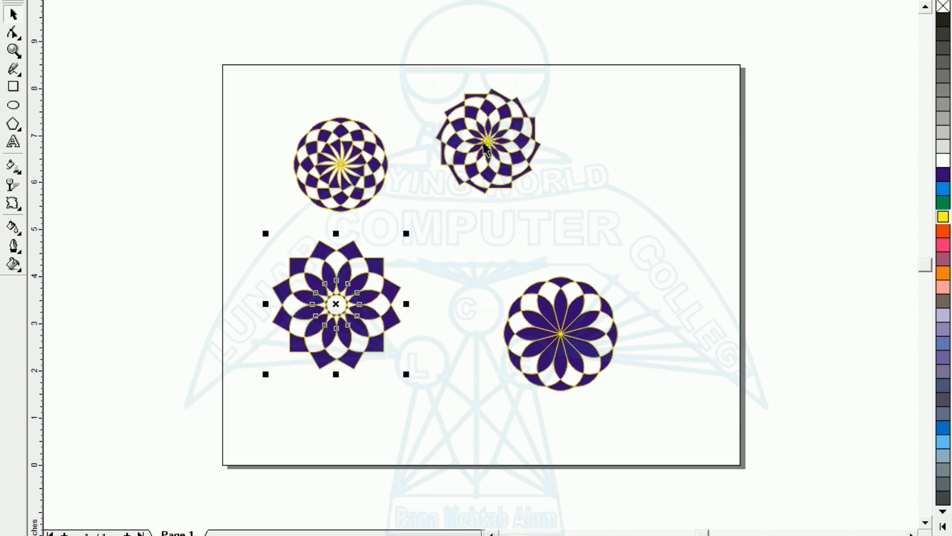
pyautogui.moveTo(489, 143); pyautogui.dragTo(554, 160)
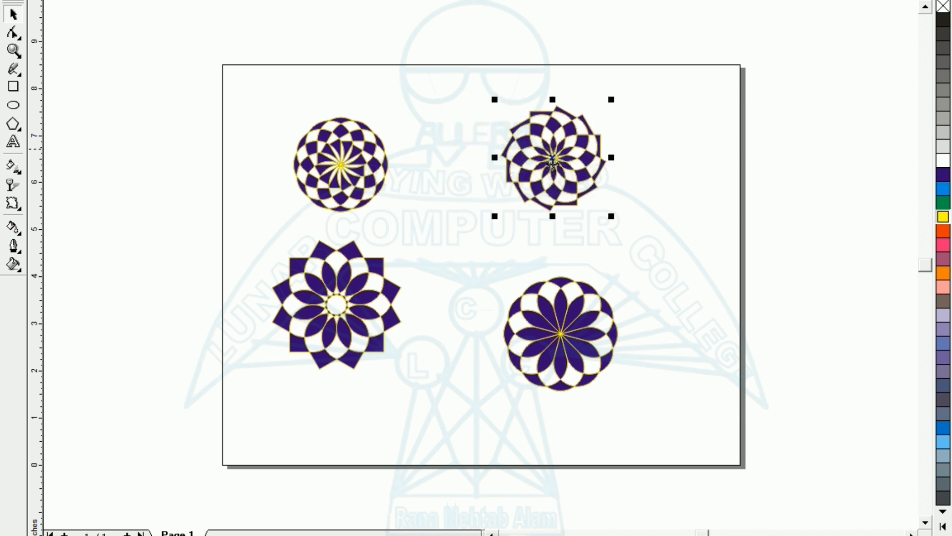
pyautogui.click(559, 304)
pyautogui.moveTo(559, 304); pyautogui.dragTo(559, 276)
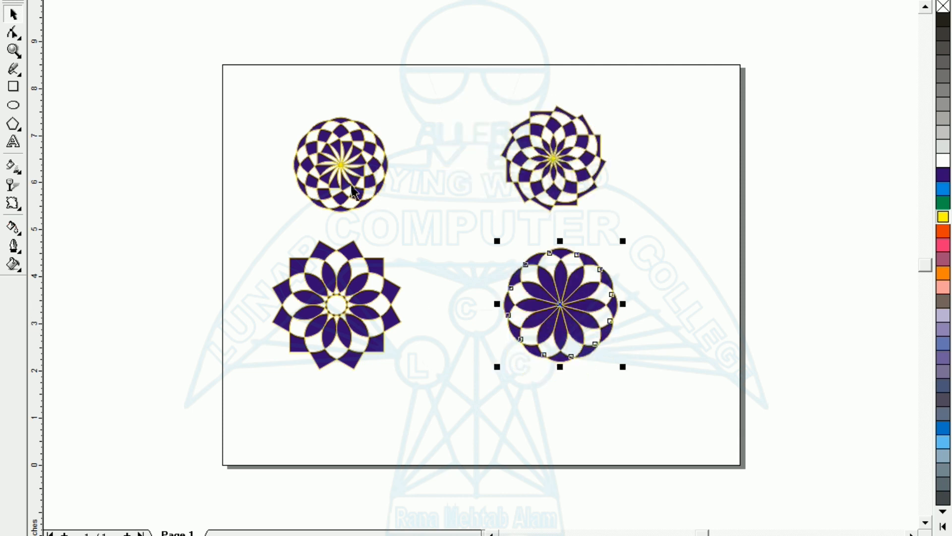
pyautogui.moveTo(353, 175); pyautogui.dragTo(339, 169)
pyautogui.click(217, 258)
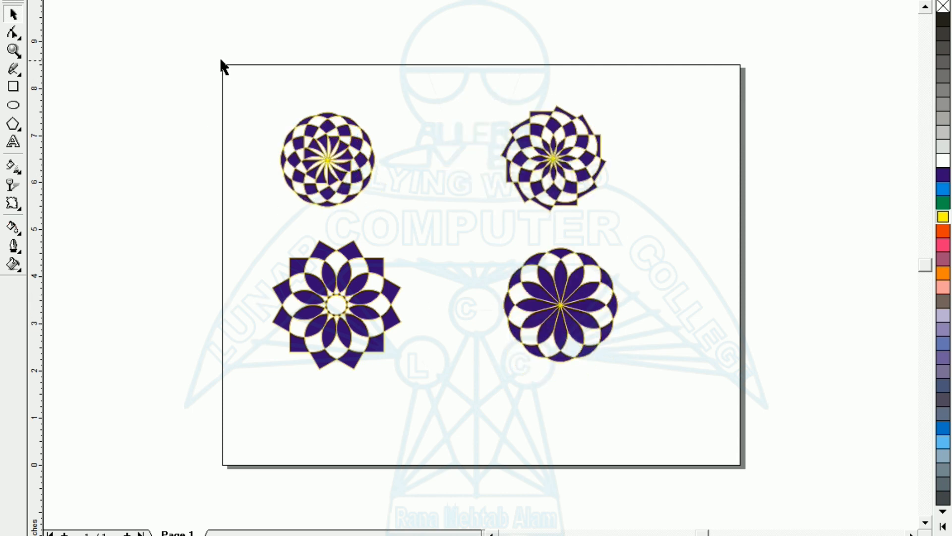
# Step: Draw an unfilled teardrop about 1 inch wide, with three rounded corners and a square lower-right corner, between the four rosettes
pyautogui.moveTo(221, 67); pyautogui.dragTo(725, 446)
pyautogui.hotkey('shift', 'F2')
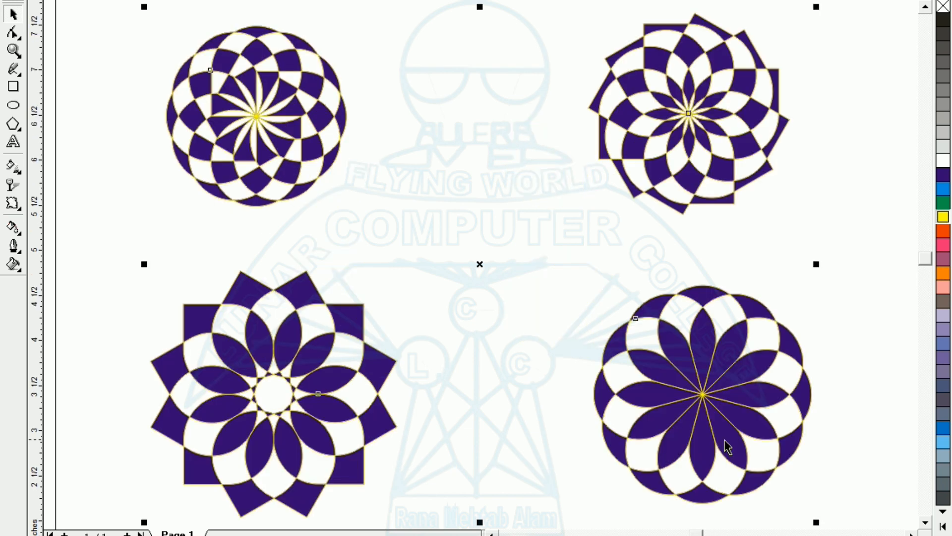
pyautogui.click(864, 172)
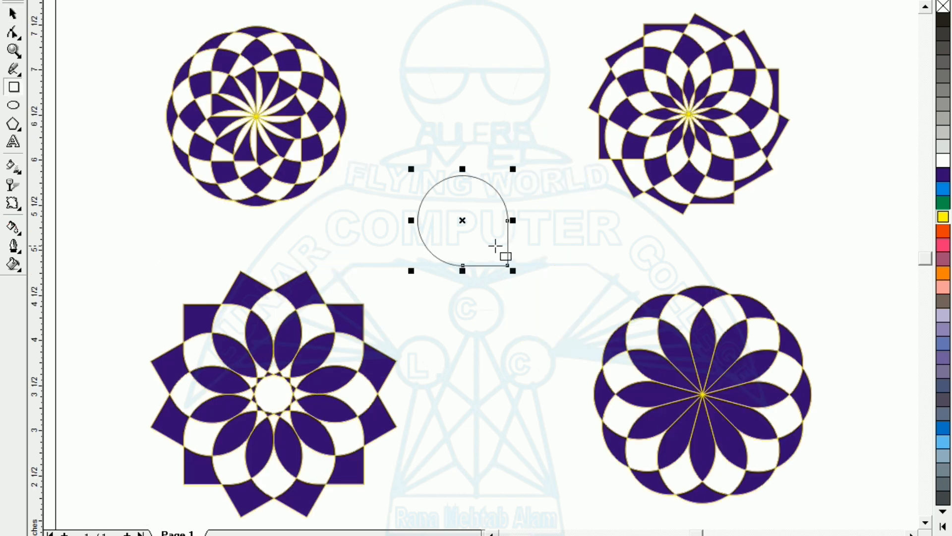
pyautogui.click(13, 14)
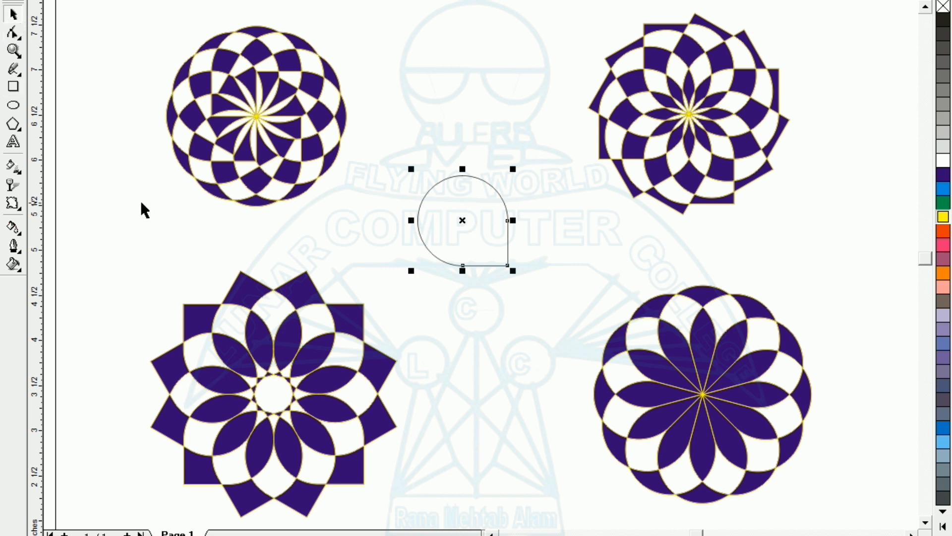
pyautogui.click(140, 208)
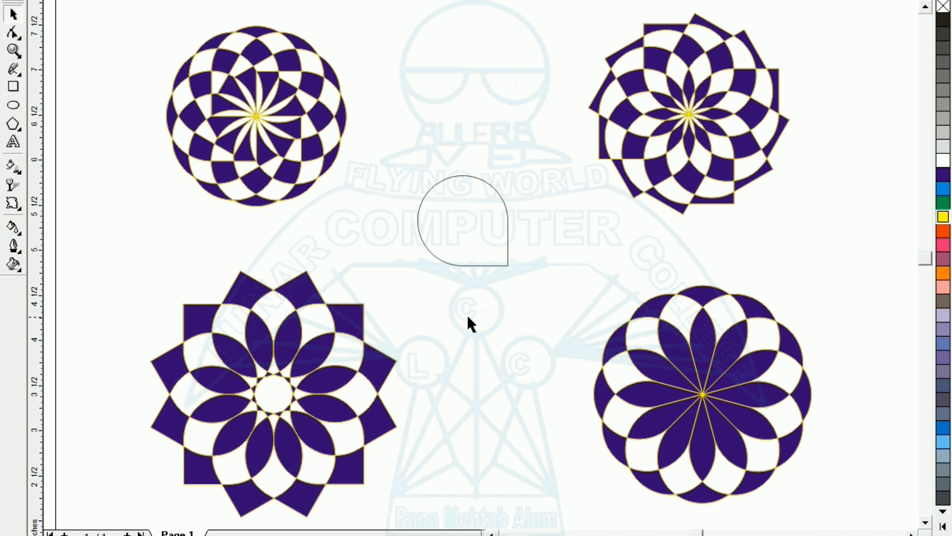